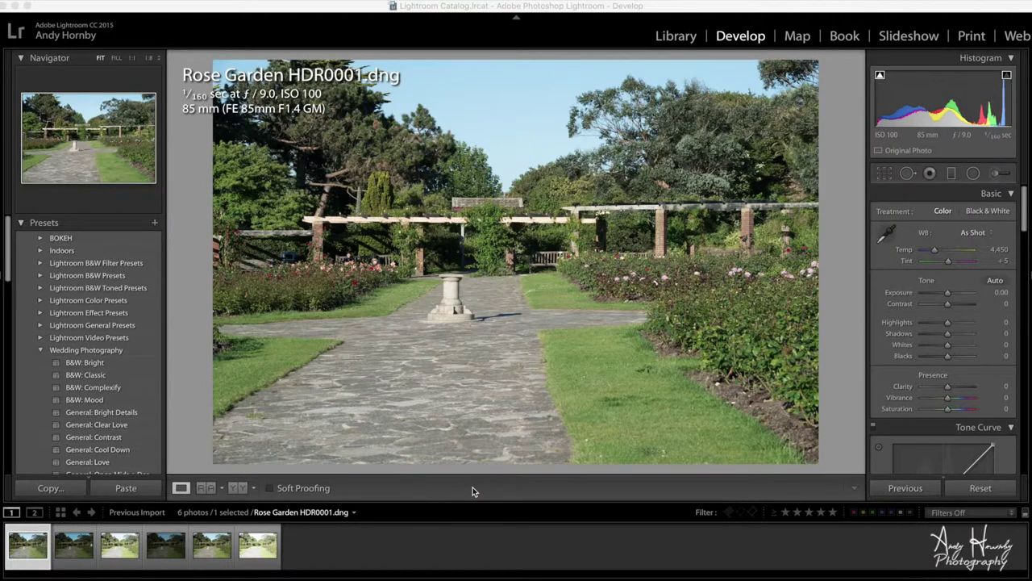
- Switch to the browser and examine the HDR image search results, comparing the rusty car picture with the Venice canal photo
key("super+Tab")
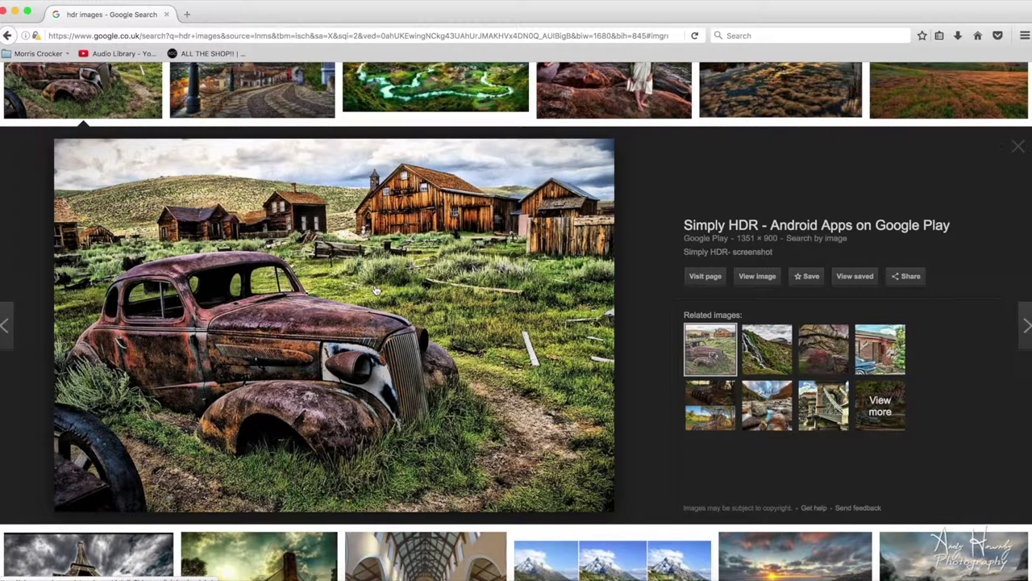
scroll(375, 291, "up", 3)
scroll(375, 290, "down", 4)
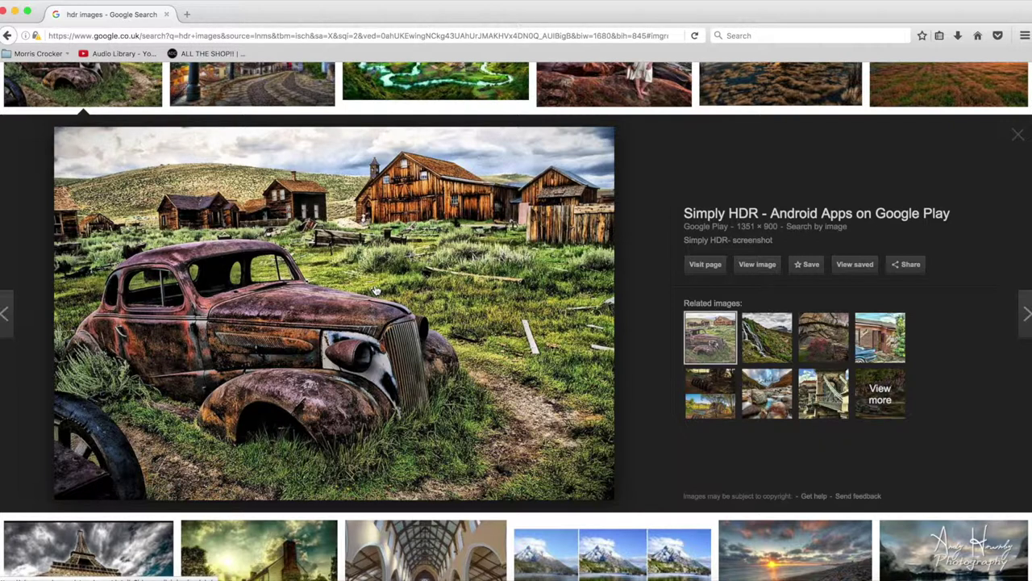
scroll(375, 291, "up", 4)
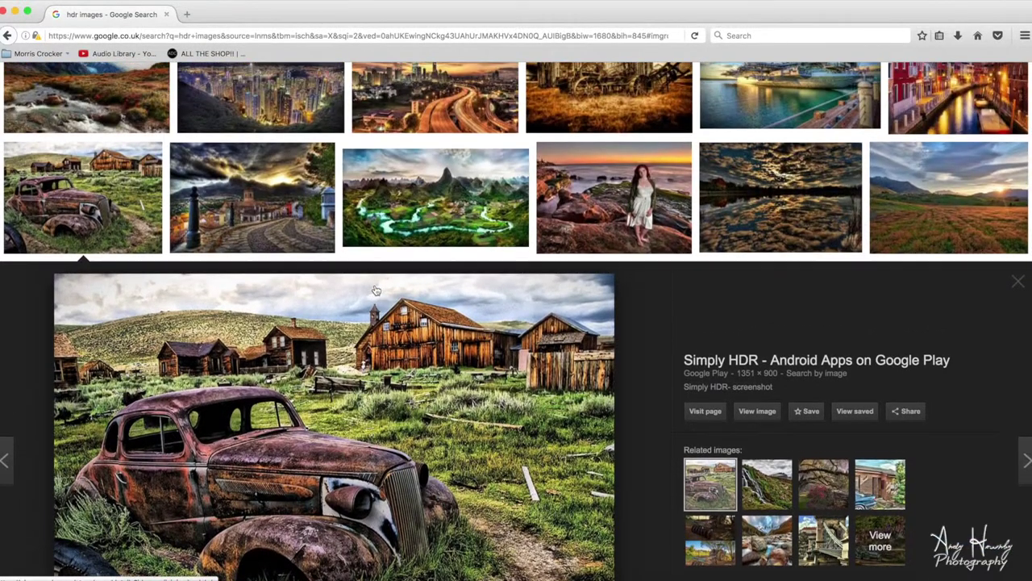
scroll(376, 290, "up", 1)
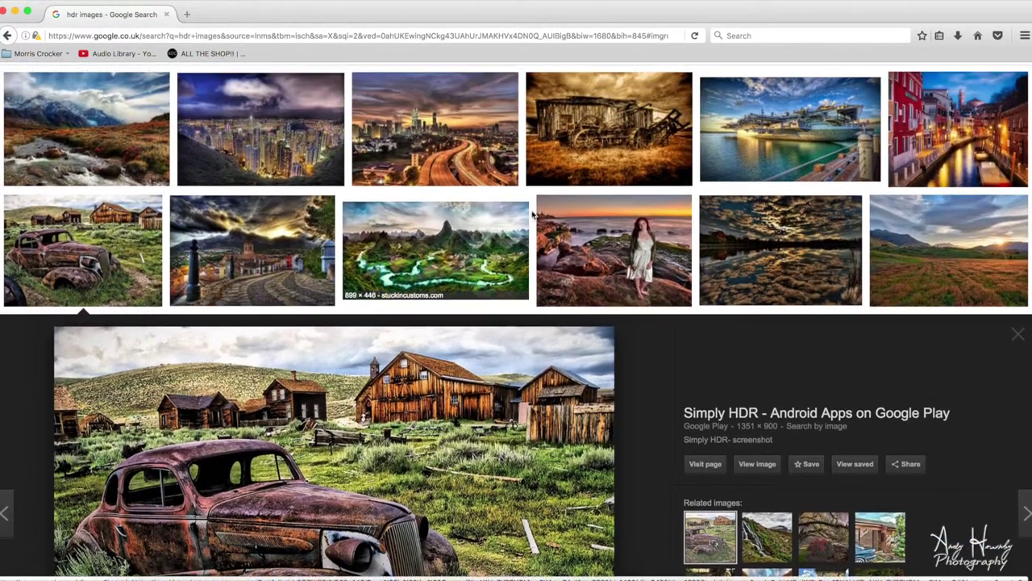
left_click(956, 123)
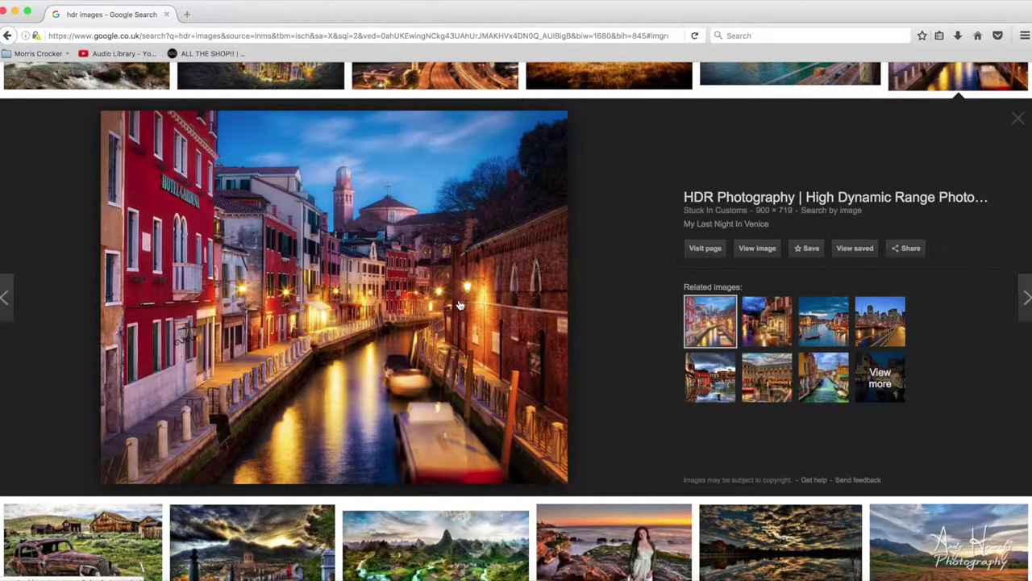
- Return to Lightroom and view the Rose Garden exposures one after another, from HDR0001 through HDR0006
key("ctrl+Left")
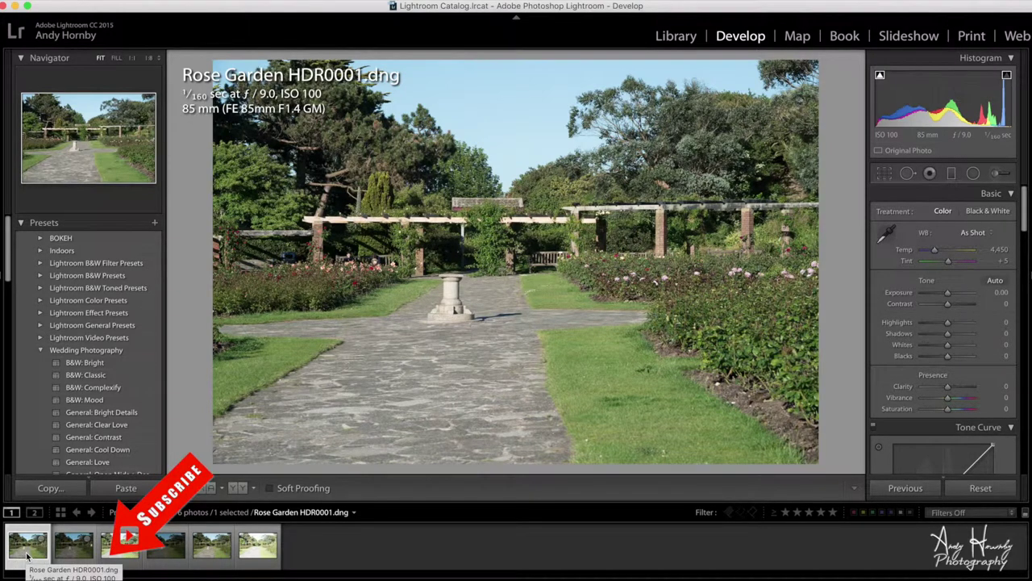
key("Right")
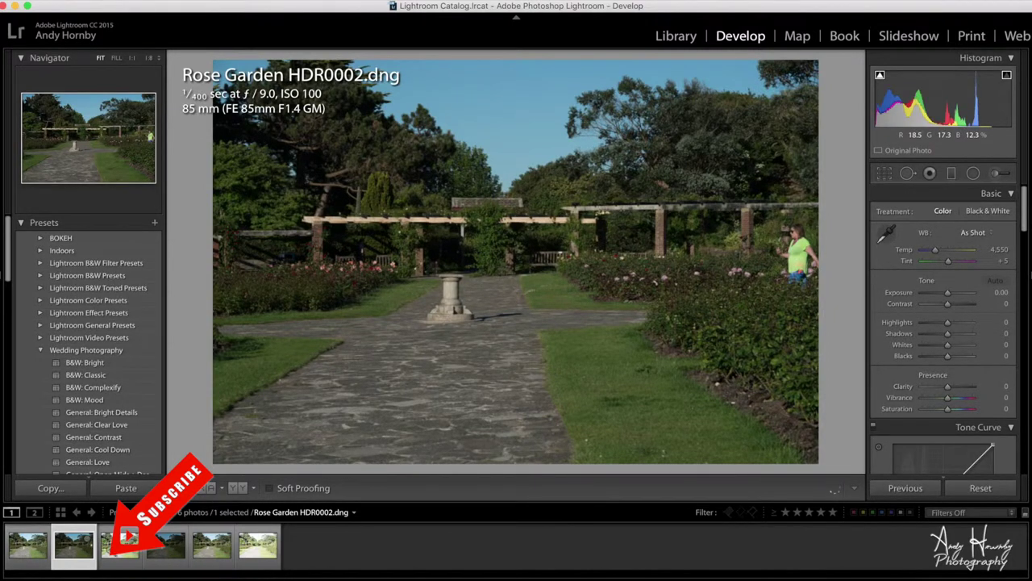
left_click(114, 554)
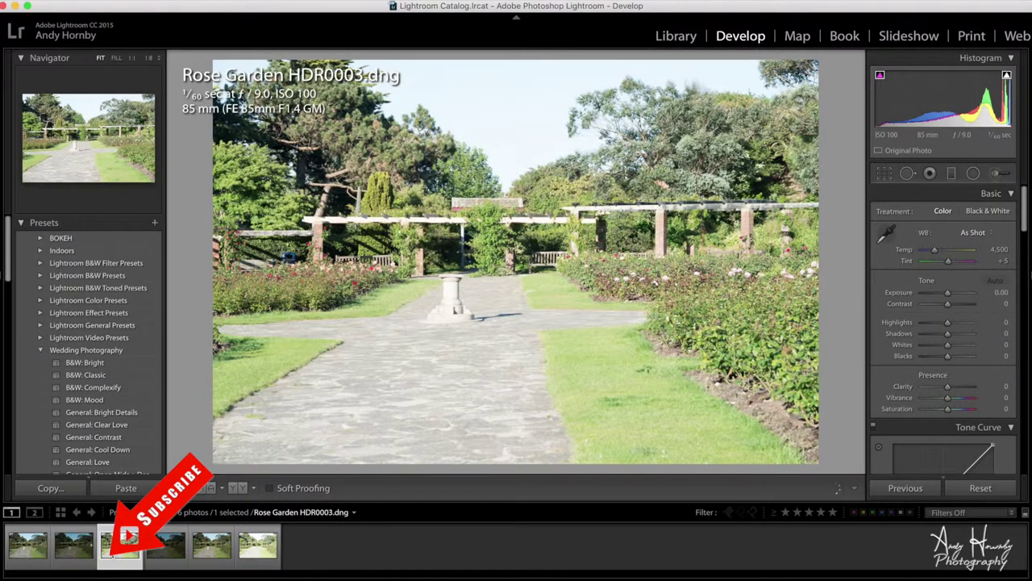
left_click(167, 560)
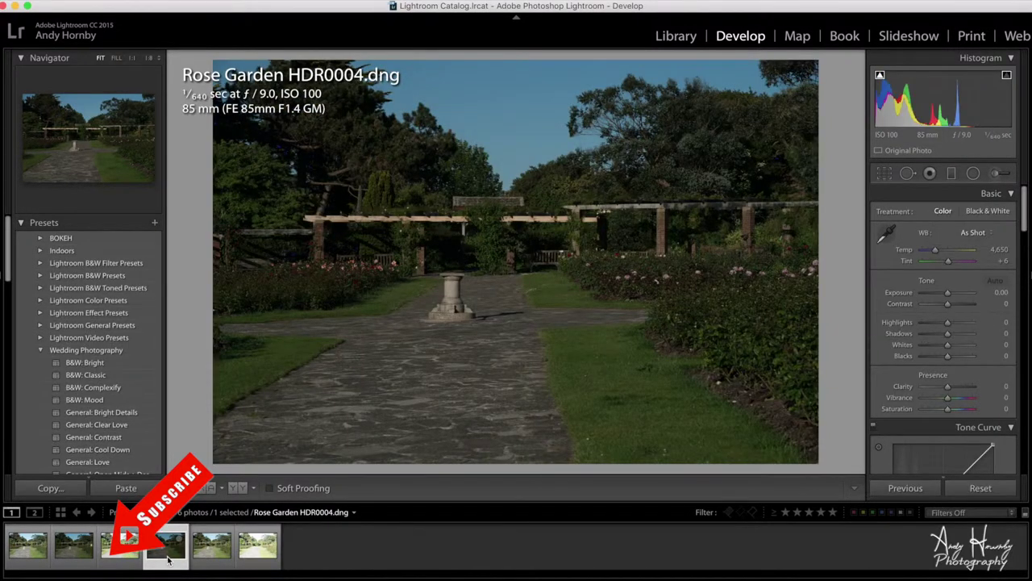
key("Right")
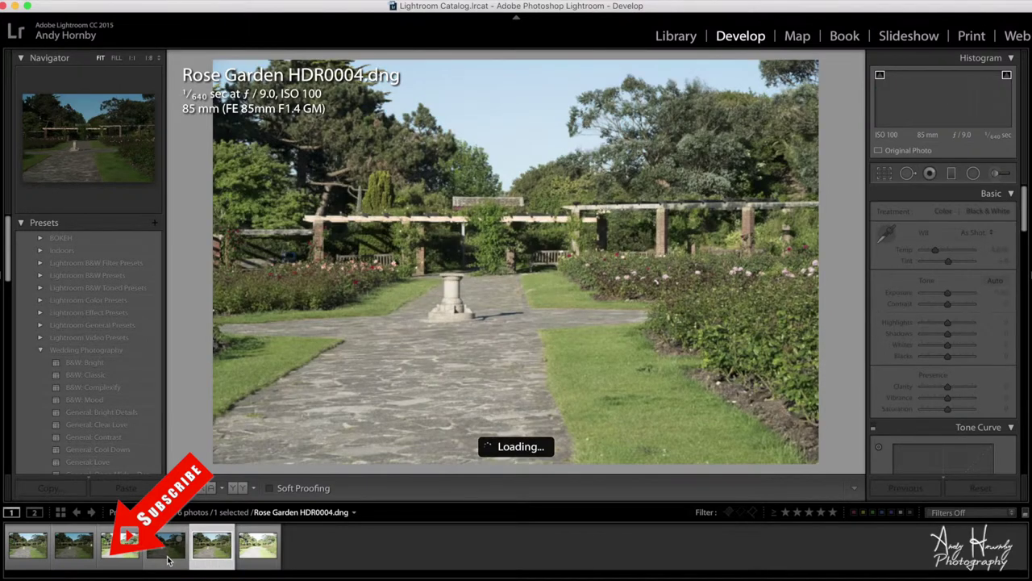
key("Right")
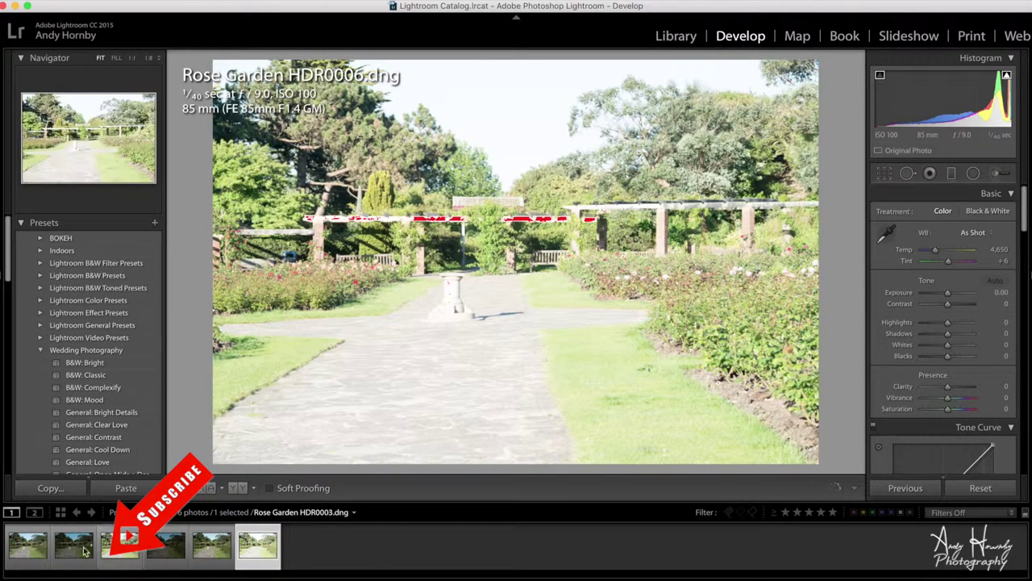
- Compare the darker frames HDR0002 and HDR0004 with HDR0005 and HDR0006 for shadow and highlight detail
left_click(58, 549)
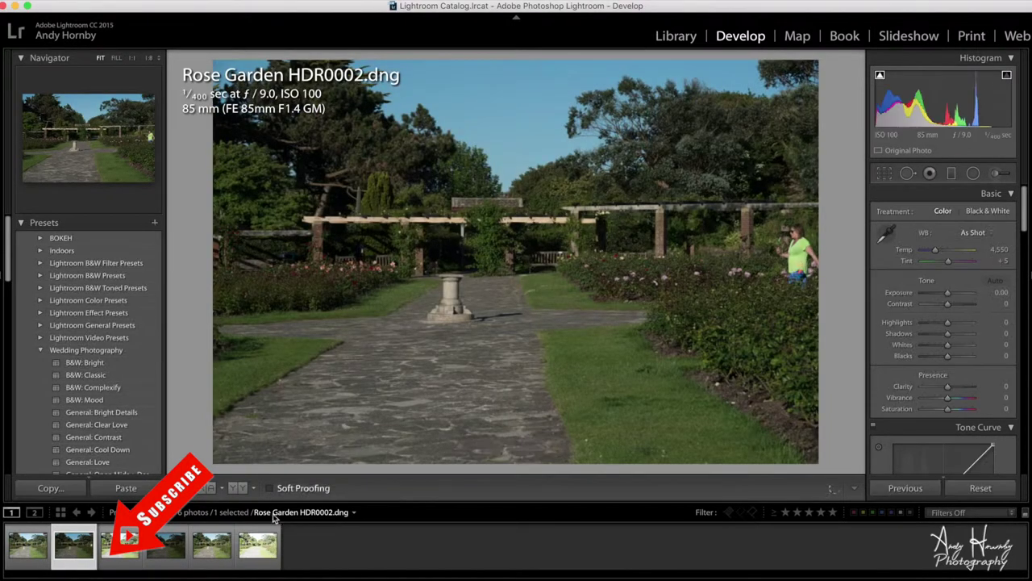
left_click(165, 549)
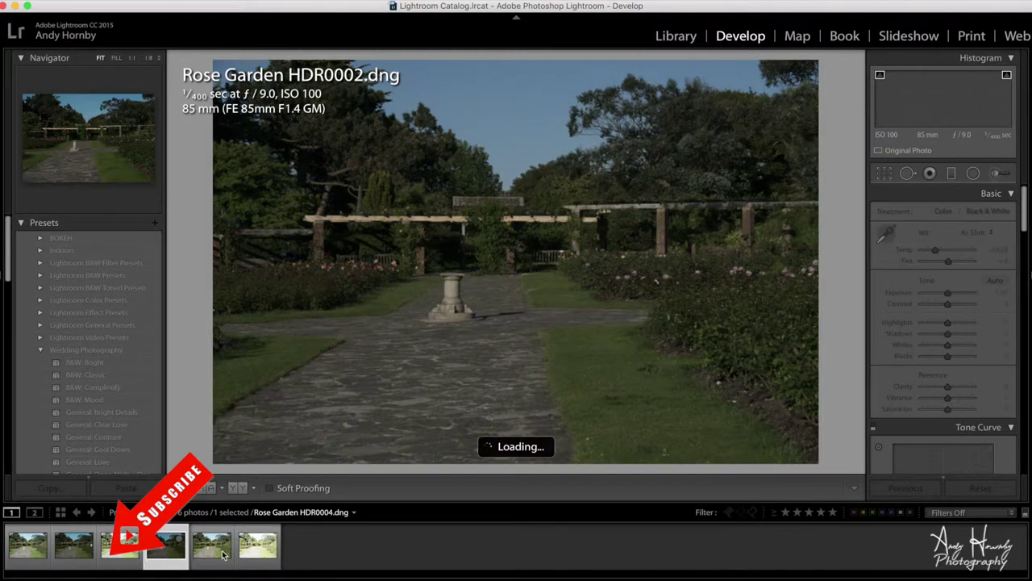
left_click(211, 546)
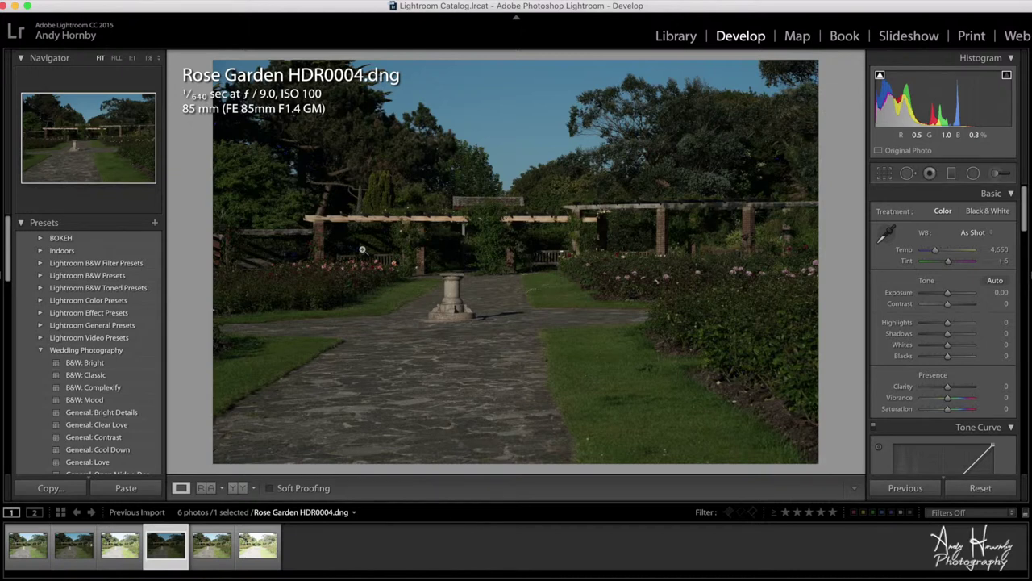
left_click(212, 557)
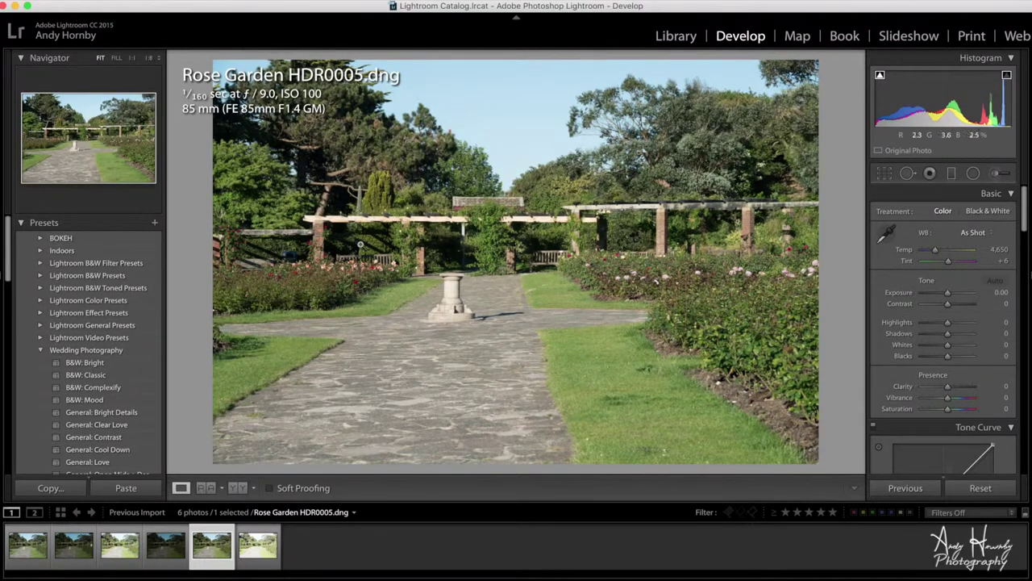
left_click(256, 553)
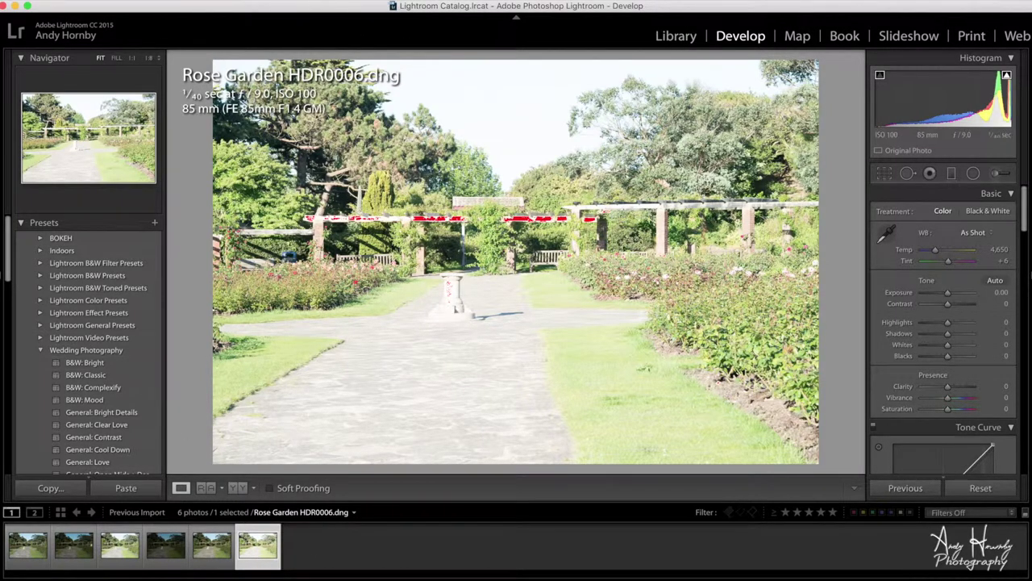
- Turn off the highlight clipping overlay and recheck the HDR0004, HDR0006 and HDR0005 exposures
left_click(1007, 76)
left_click(164, 547)
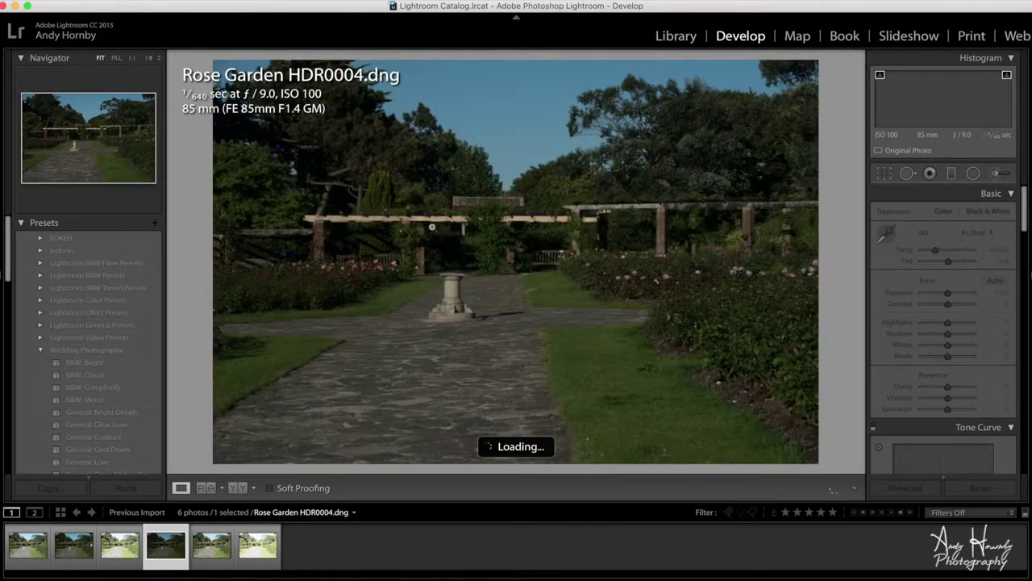
left_click(260, 553)
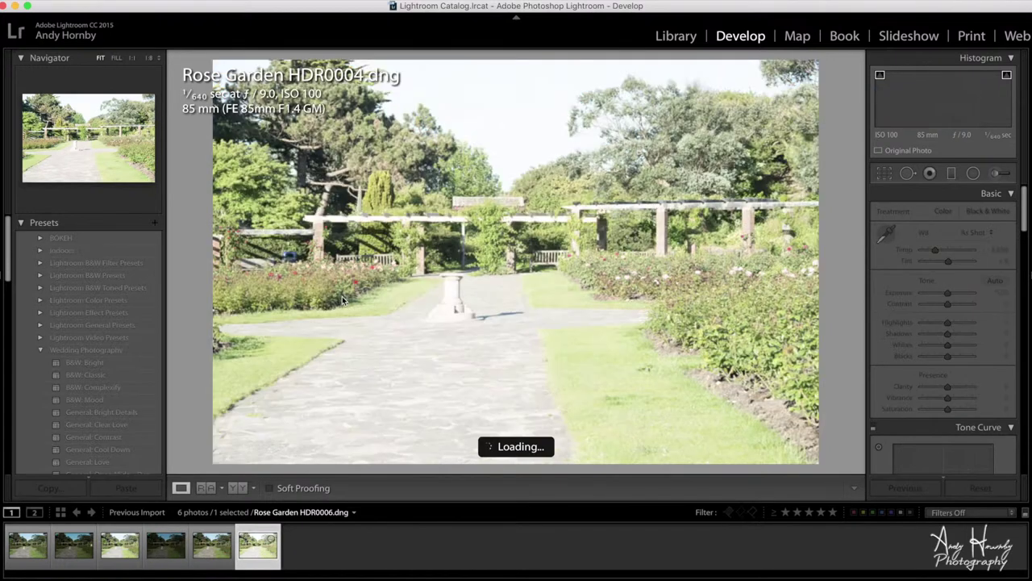
left_click(208, 550)
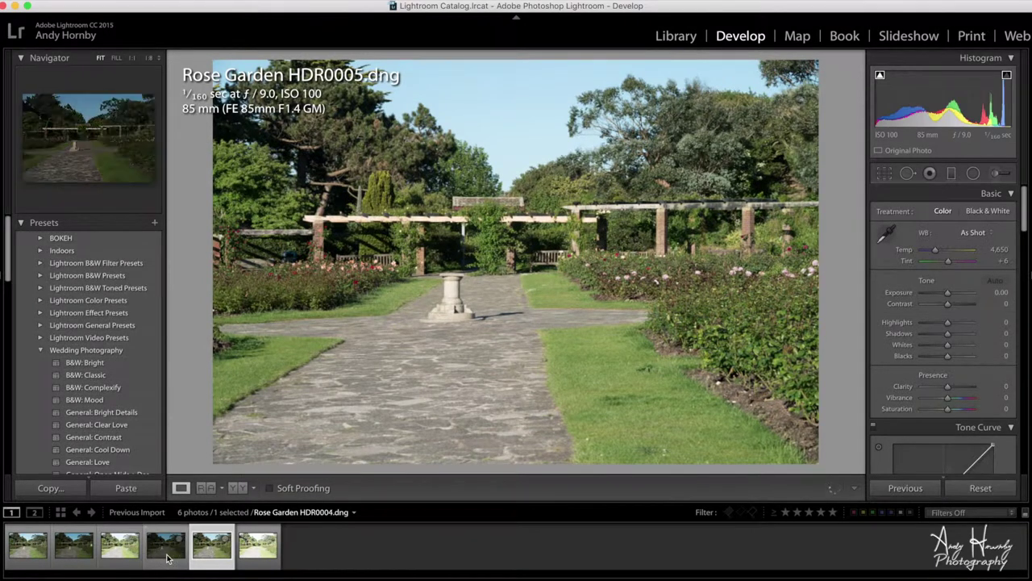
- Merge Rose Garden HDR0004 through HDR0006 into an HDR photo with Auto Align on, Auto Tone off and Deghost Amount None
left_click(167, 552)
left_click(255, 555, "shift")
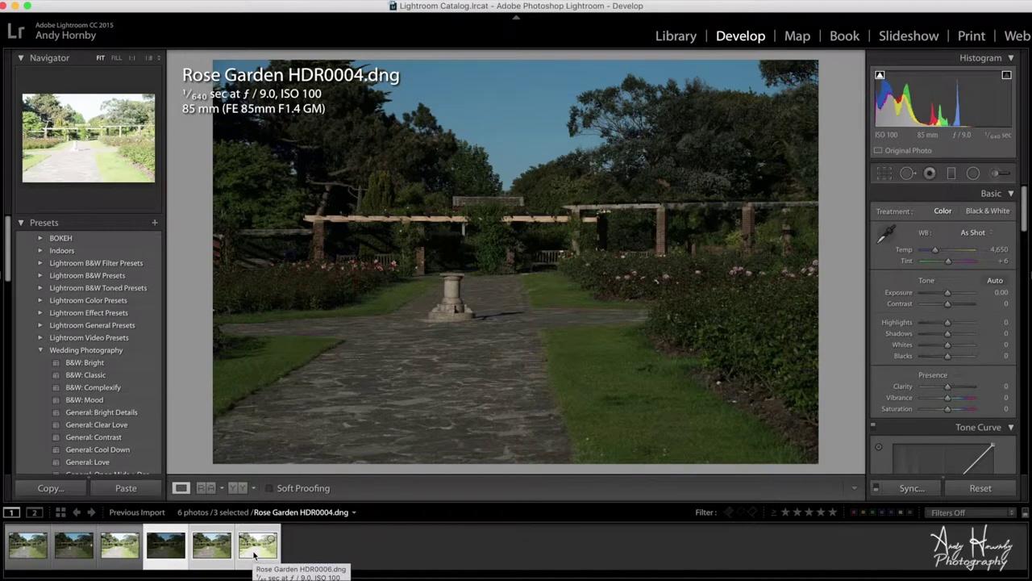
right_click(255, 555)
mouse_move(377, 325)
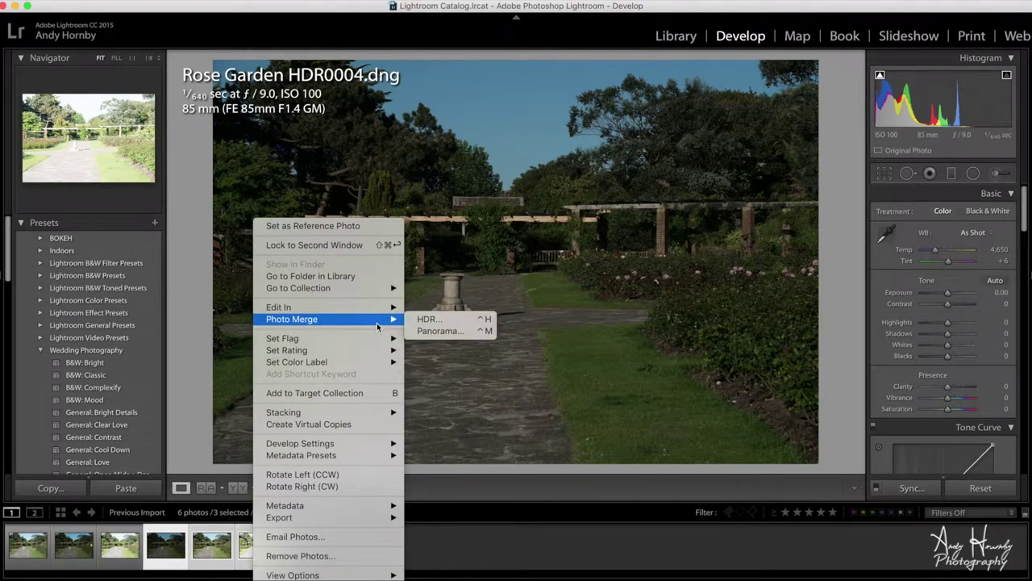
left_click(430, 319)
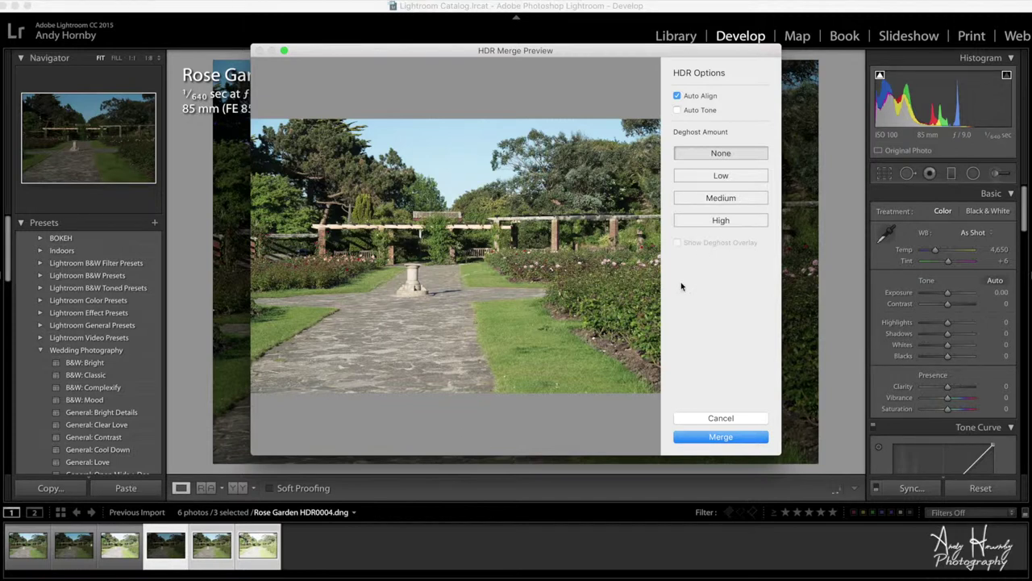
left_click(730, 436)
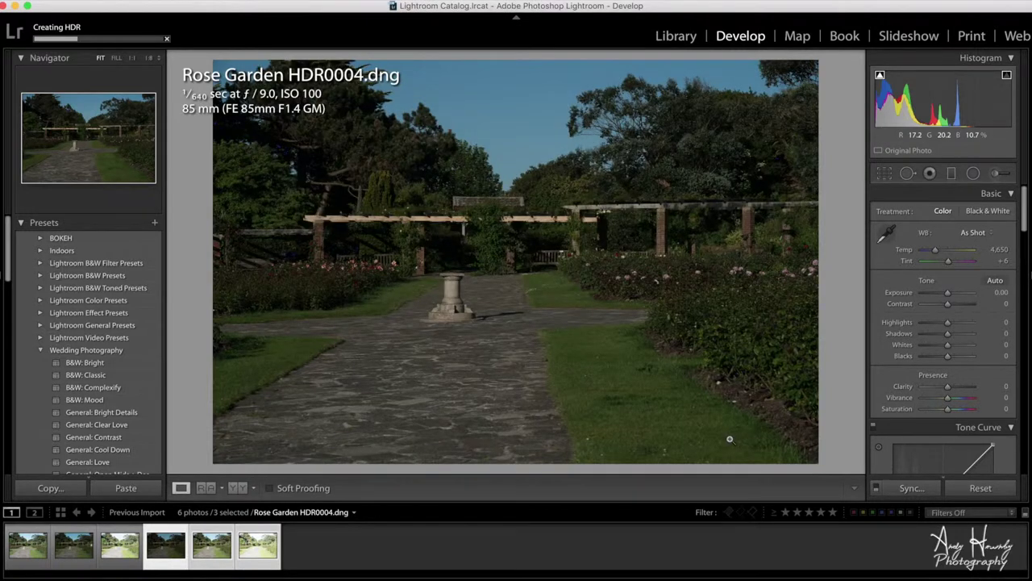
- Compare the merged HDR photo with the HDR0005 exposure, ending on the merged photo
left_click(299, 550)
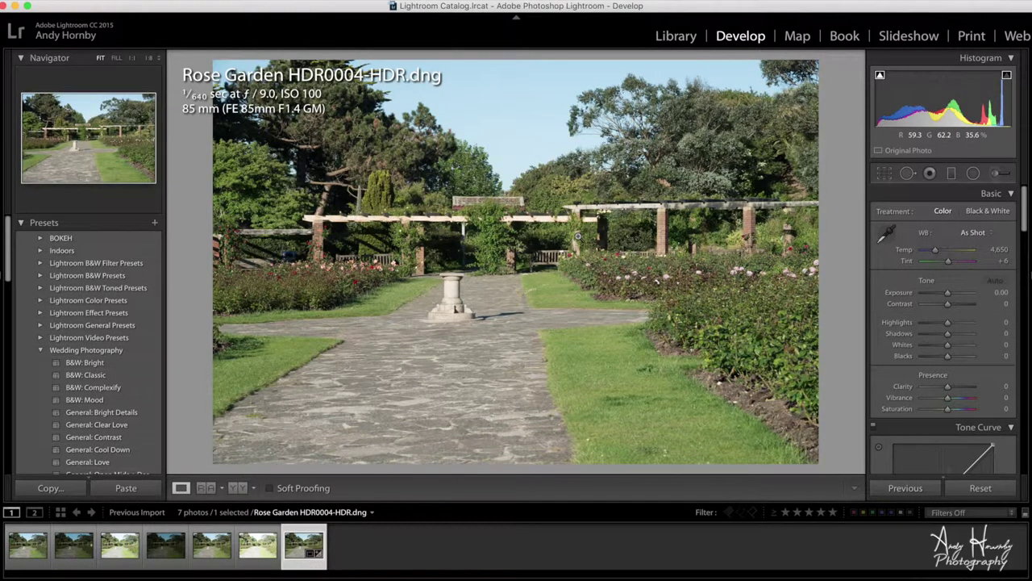
left_click(214, 551)
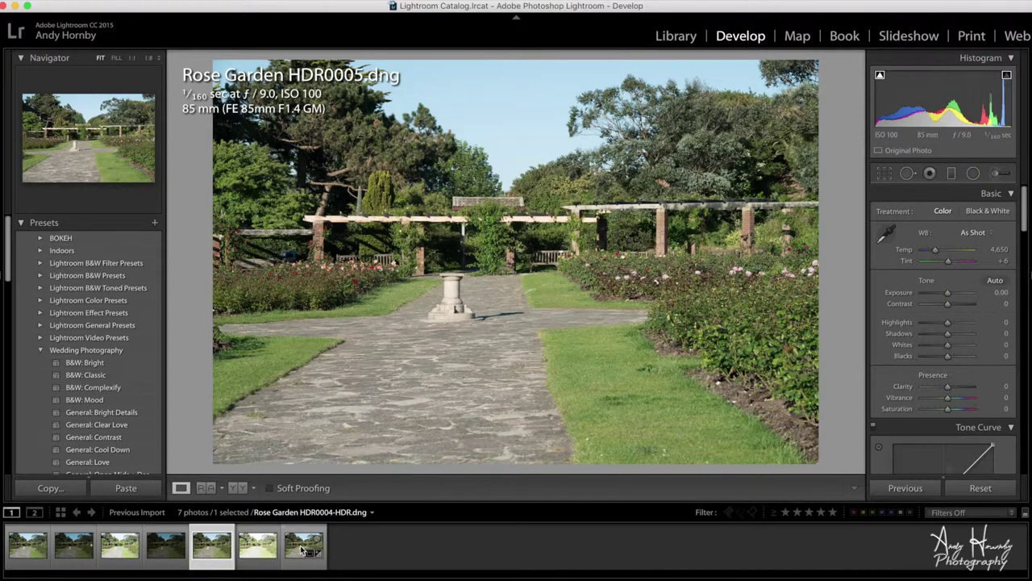
left_click(304, 550)
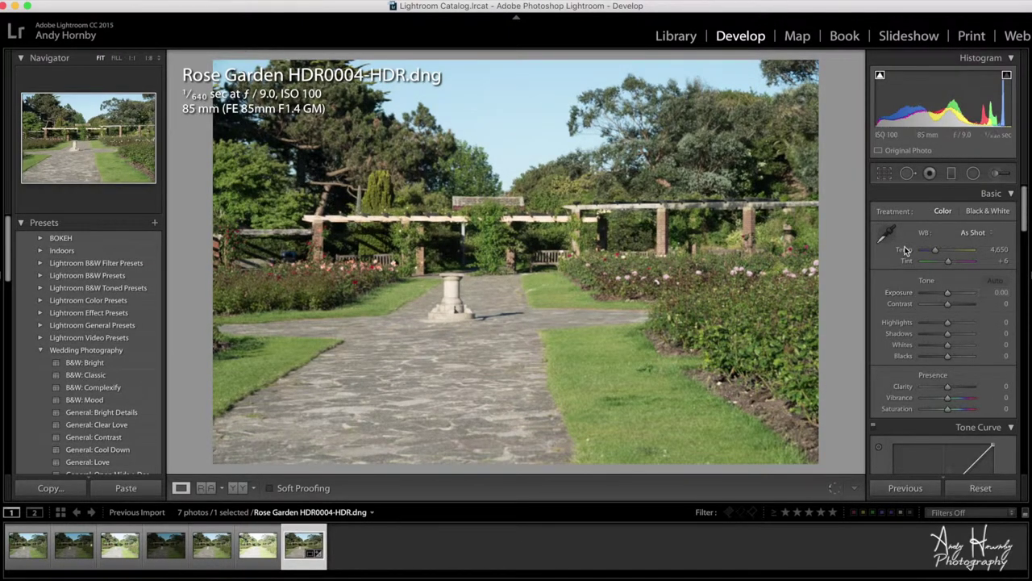
- Raise Shadows to +100 on the merged HDR photo, checking the dark trees at 1:1
scroll(904, 250, "down", 3)
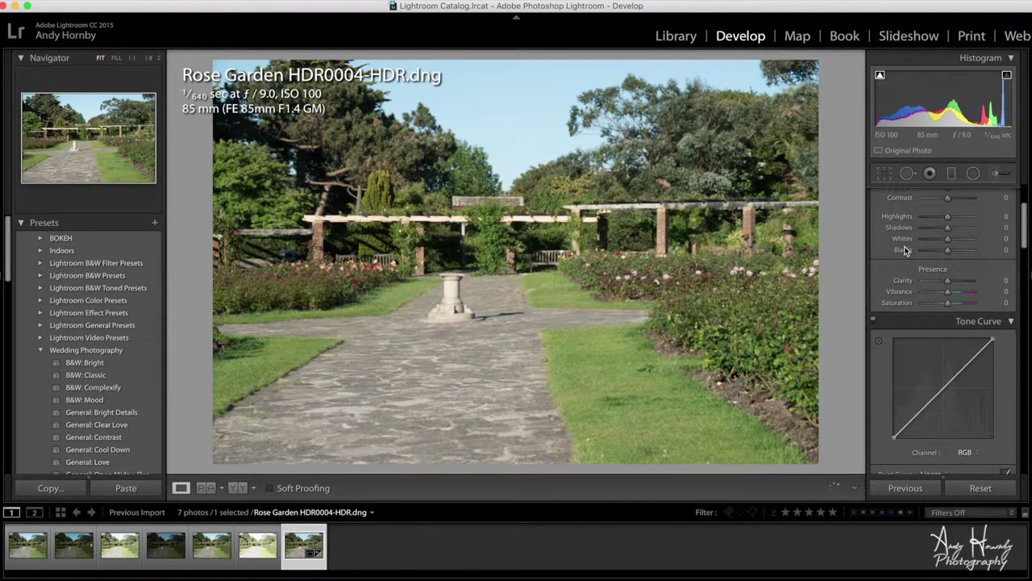
scroll(904, 246, "up", 3)
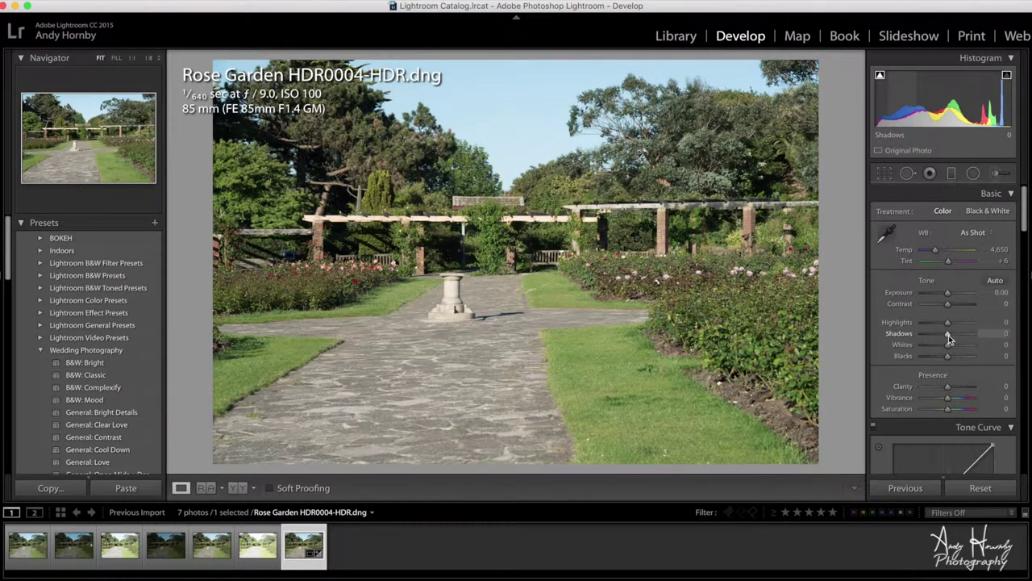
left_click_drag(948, 335, 968, 338)
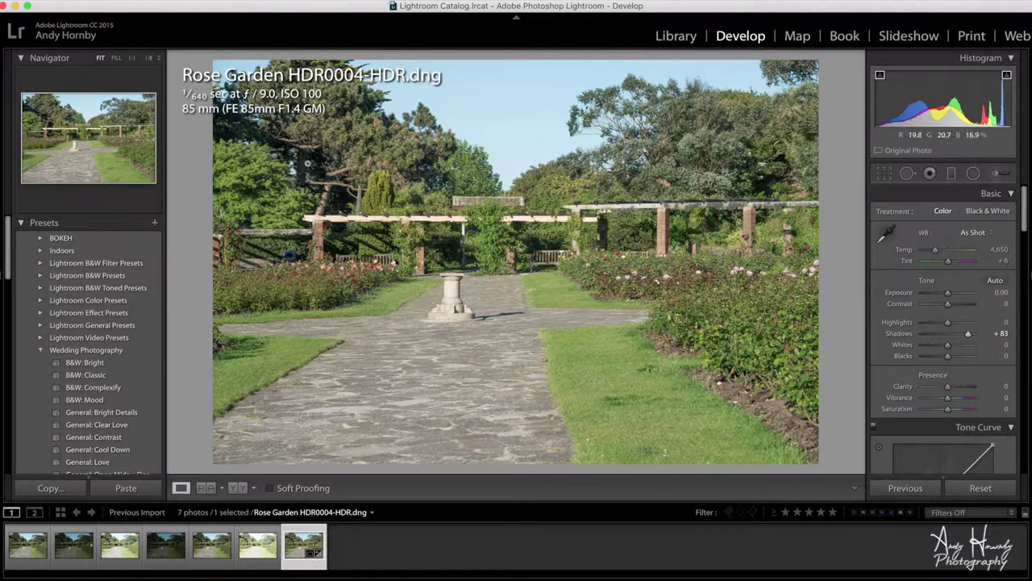
left_click(310, 158)
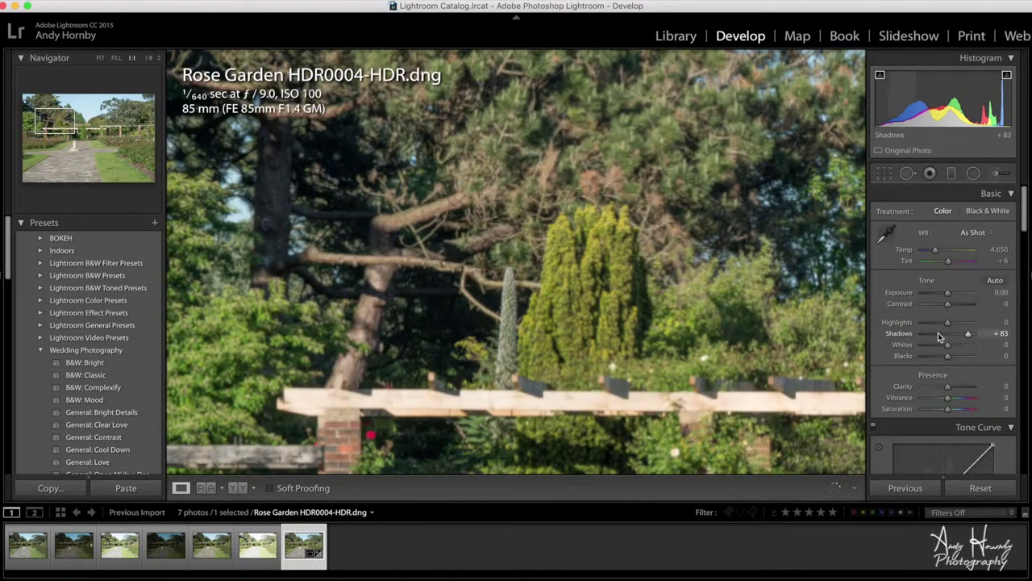
left_click_drag(970, 337, 977, 339)
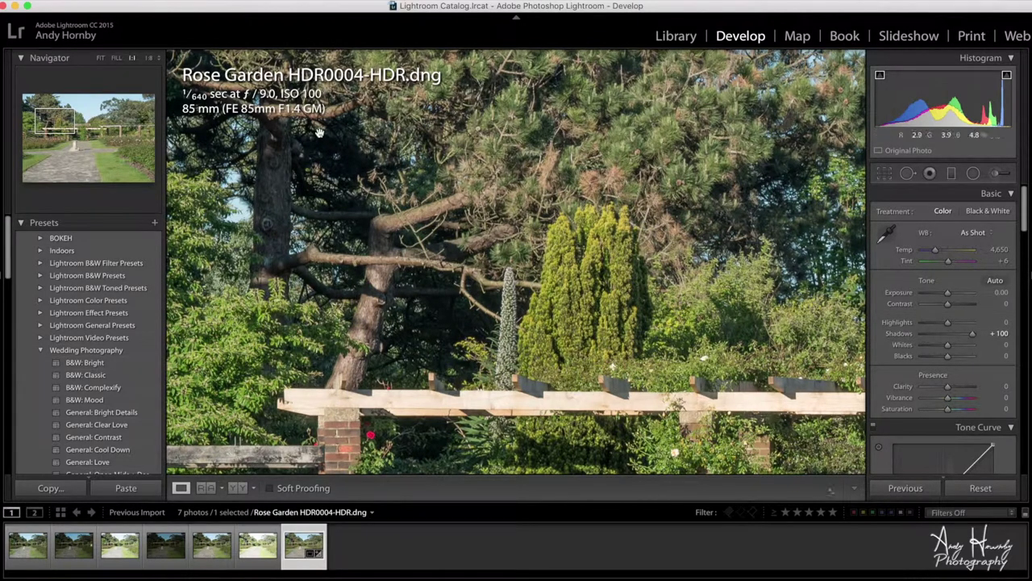
left_click(537, 204)
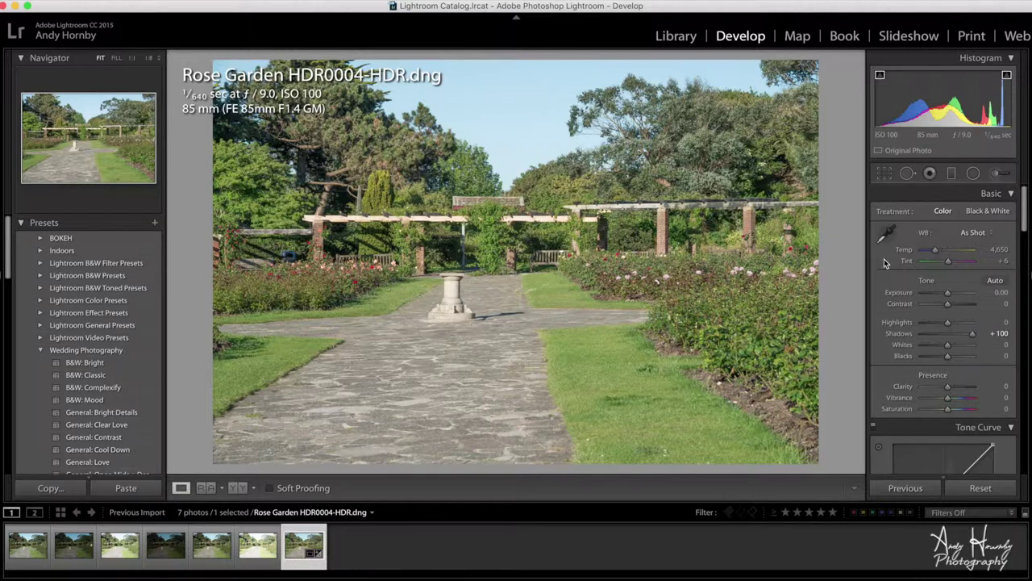
- Set the merged photo's Highlights to -100, Whites to +43, Blacks to -11 and Clarity to +26
left_click_drag(947, 324, 921, 330)
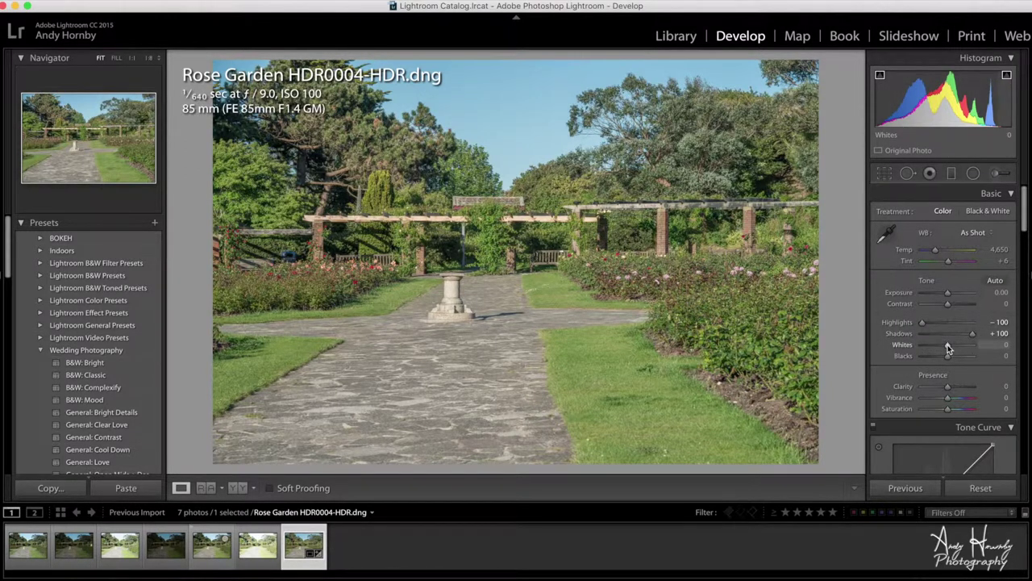
mouse_move(949, 348)
left_mouse_down()
mouse_move(960, 359)
mouse_move(949, 363)
left_mouse_up()
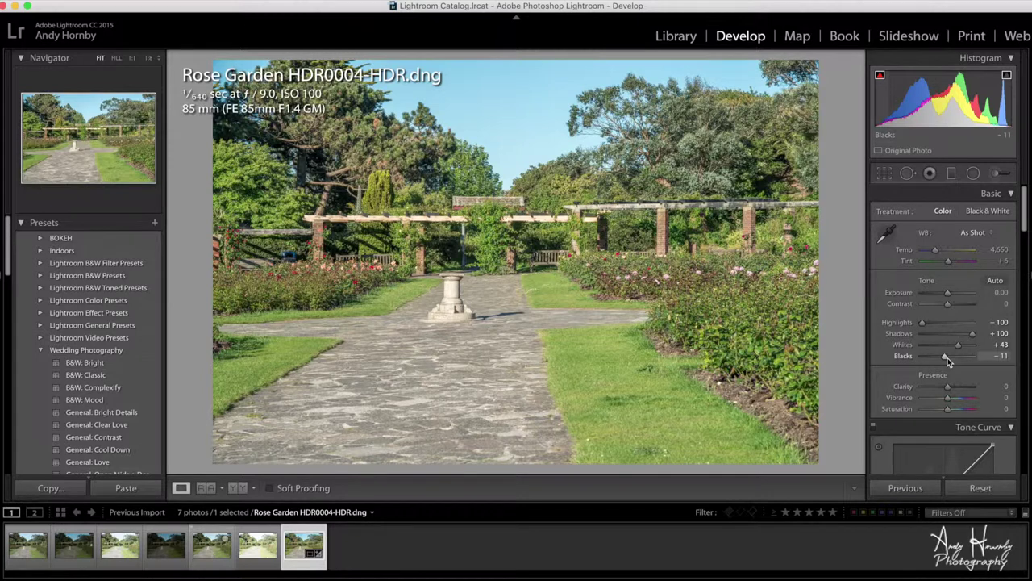
scroll(947, 358, "down", 3)
left_click_drag(947, 337, 954, 337)
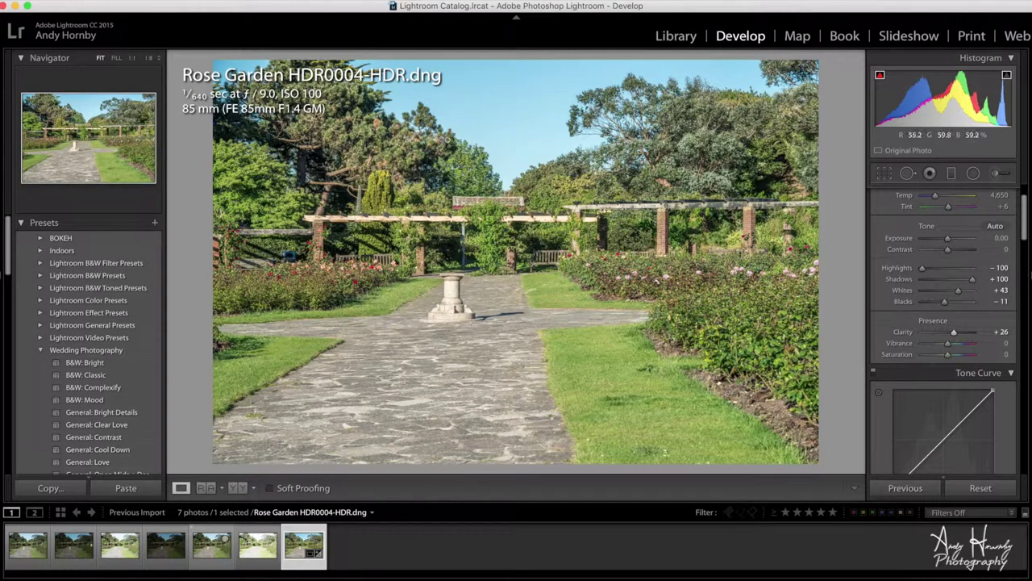
- Raise the merged photo's Clarity to +47, checking the trees at 1:1, and set Vibrance to +23
double_click(955, 338)
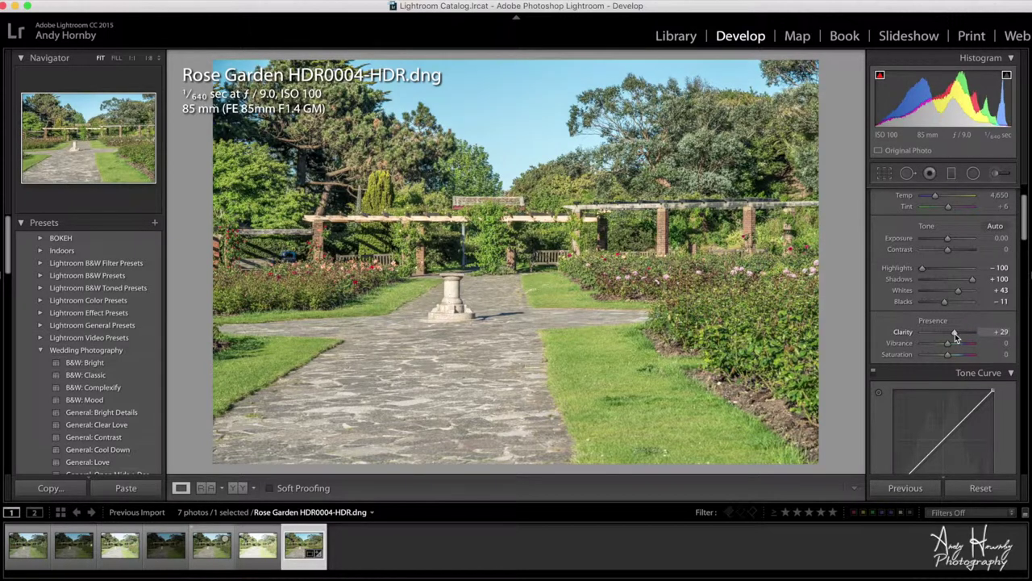
left_click(394, 147)
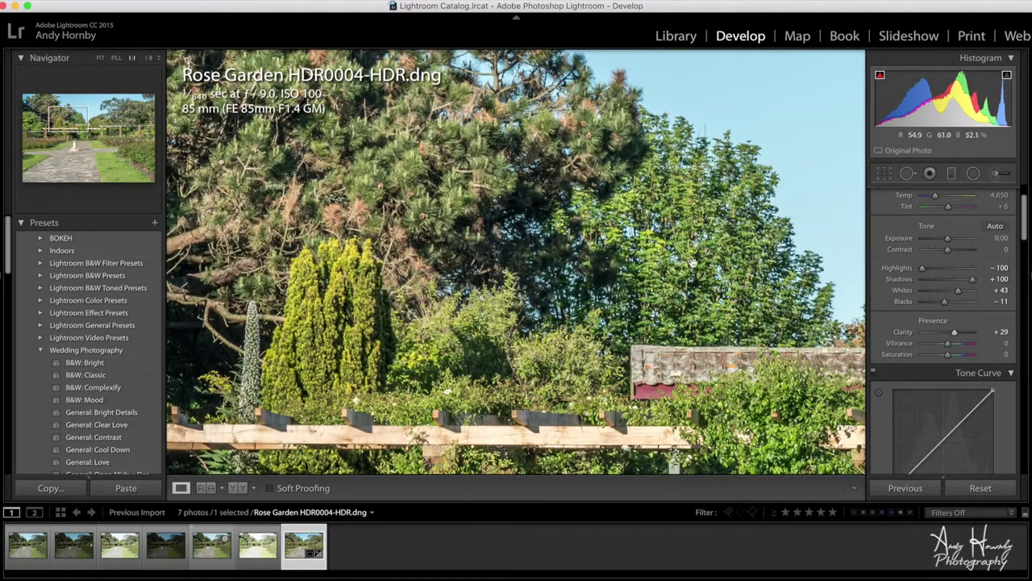
left_click_drag(951, 338, 960, 333)
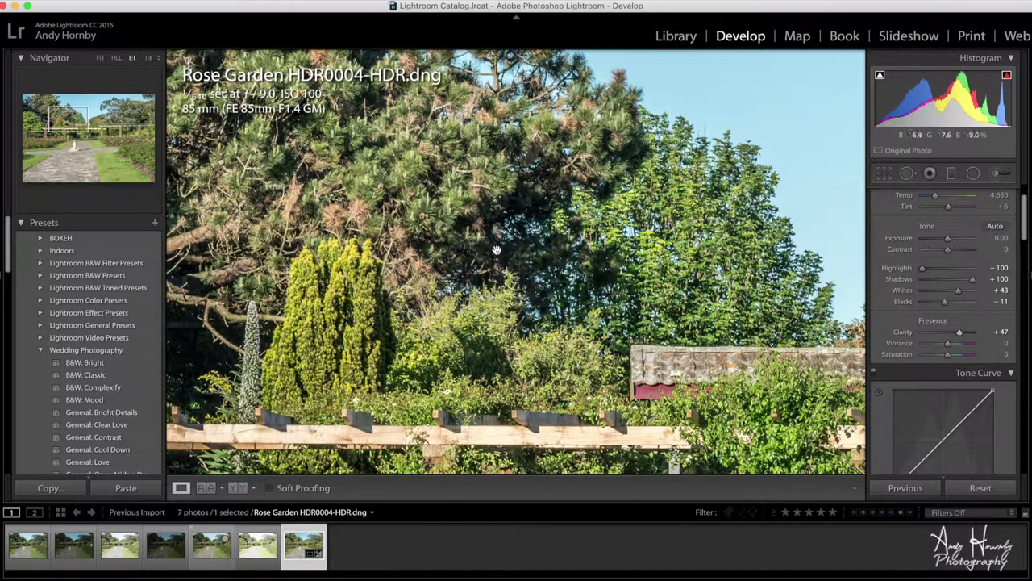
left_click(495, 251)
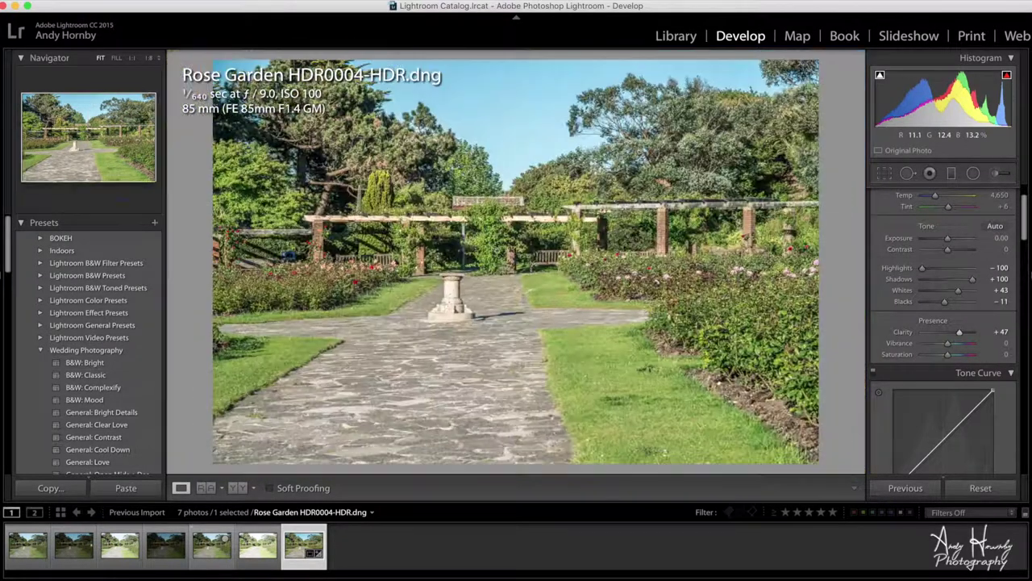
left_click_drag(949, 347, 952, 345)
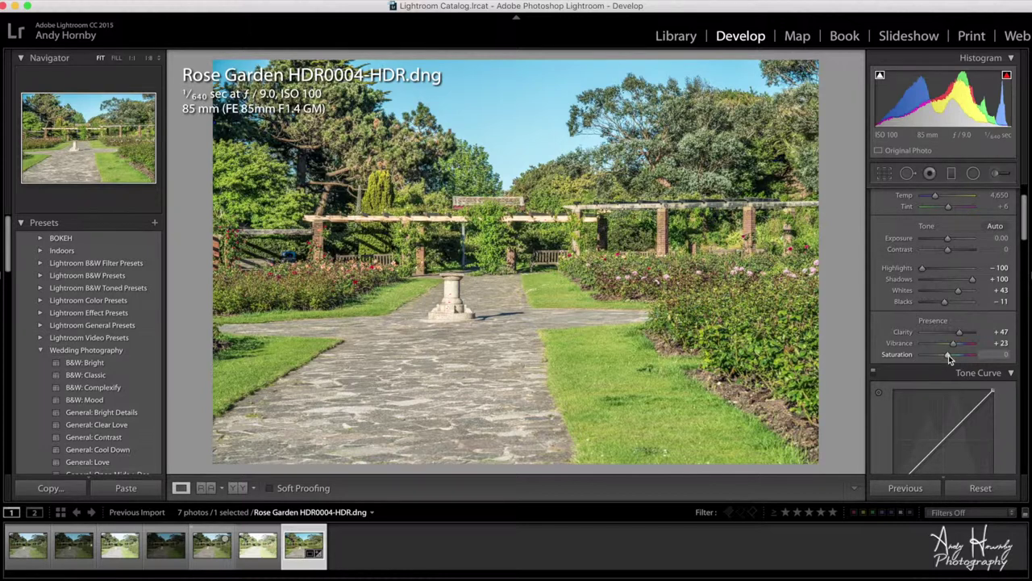
- Apply the Medium Contrast point curve and ease Blacks to -6
scroll(949, 355, "down", 5)
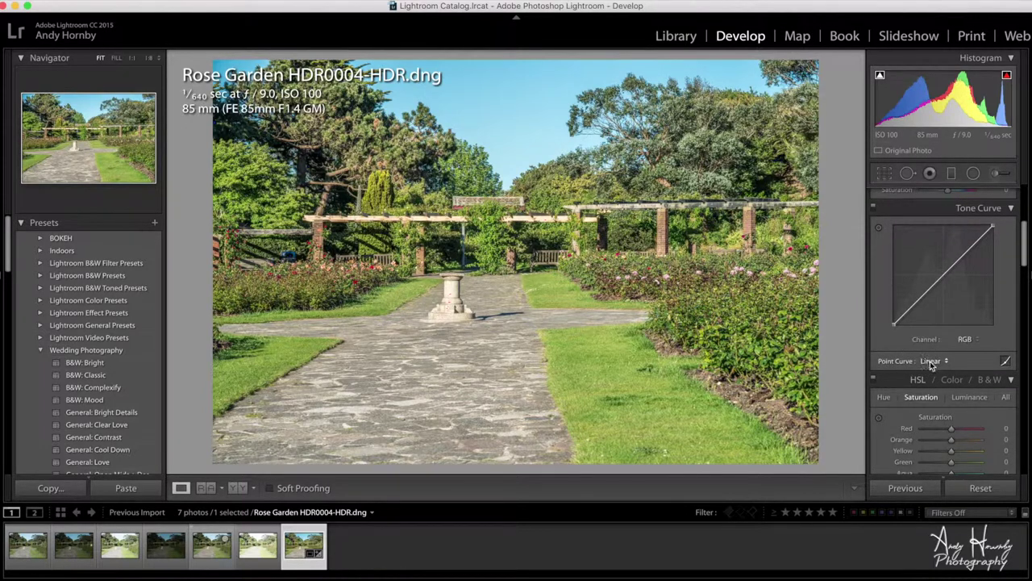
left_click(931, 361)
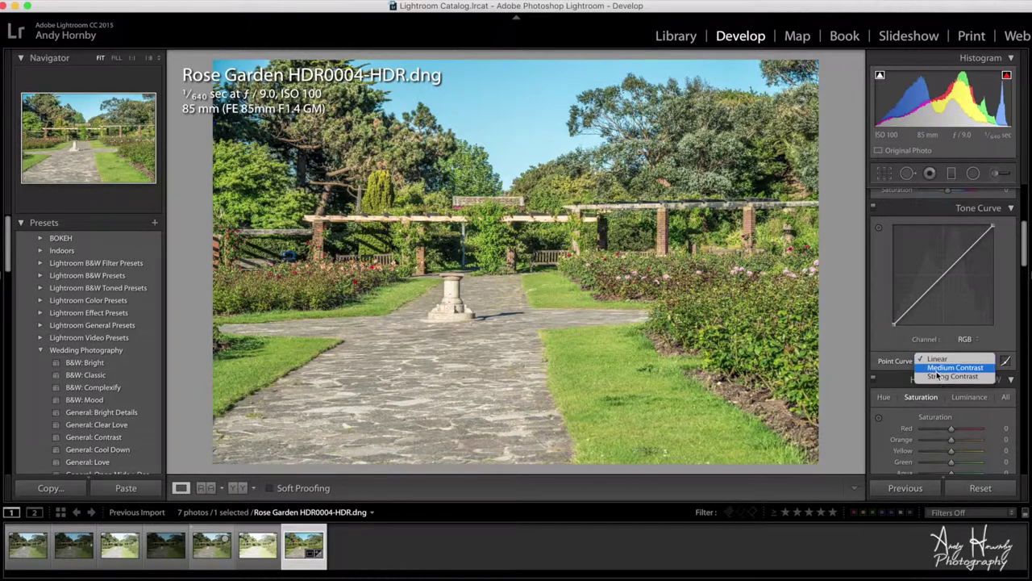
left_click(938, 370)
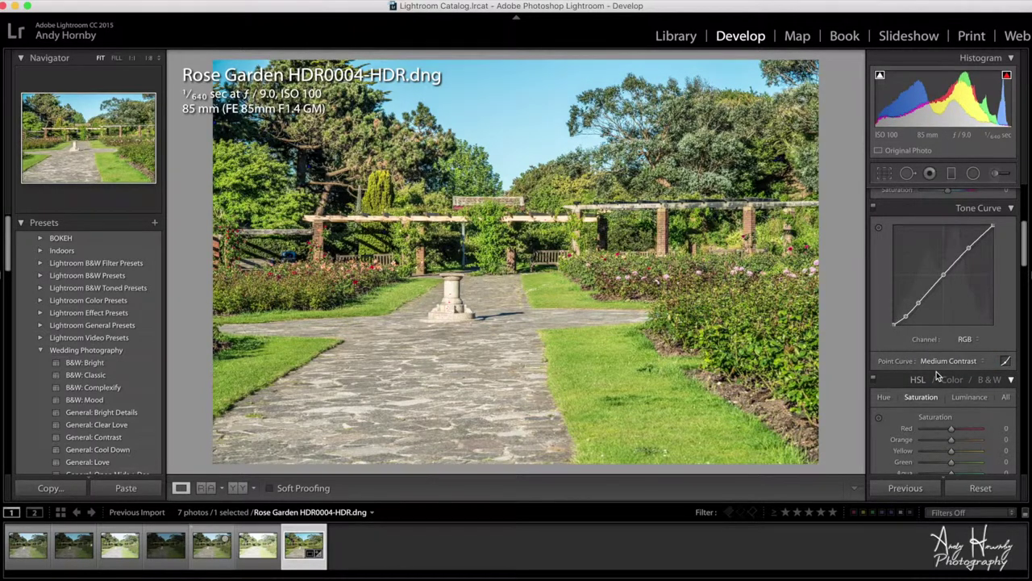
scroll(937, 377, "up", 10)
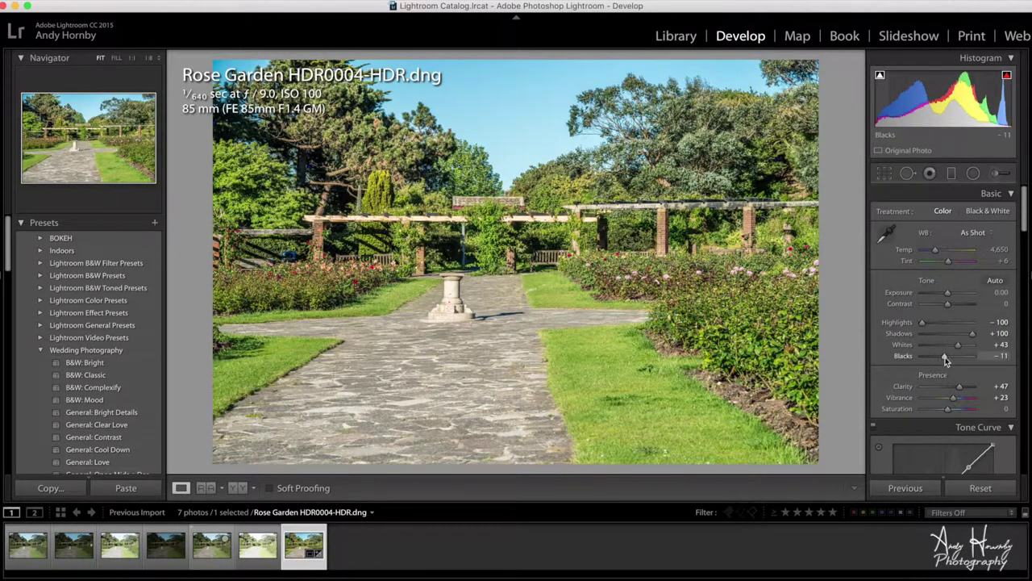
left_click_drag(946, 360, 948, 361)
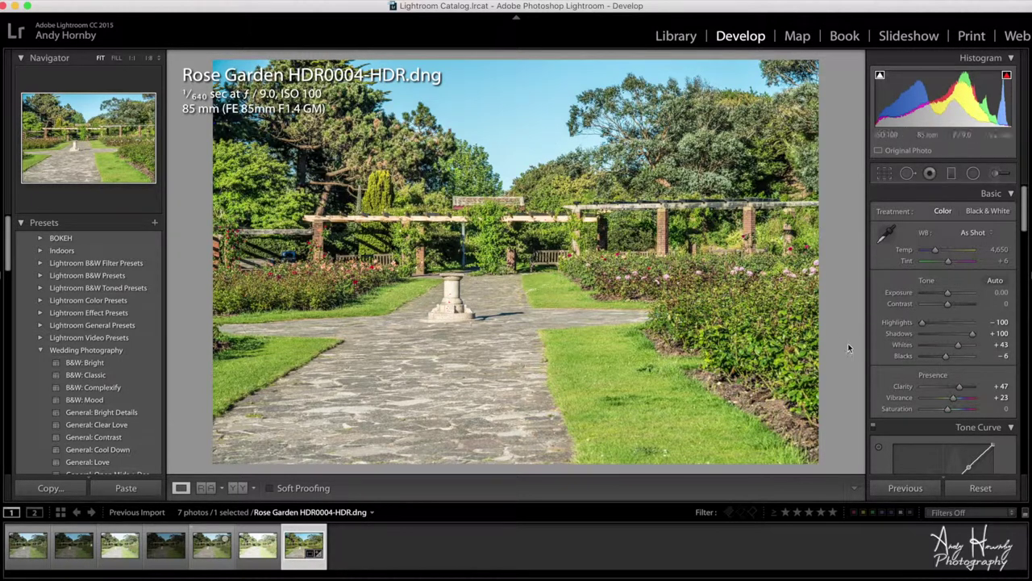
- Enrich the sky by setting the HSL Saturation to Aqua +21, Blue +31 and Purple +17
scroll(898, 361, "down", 10)
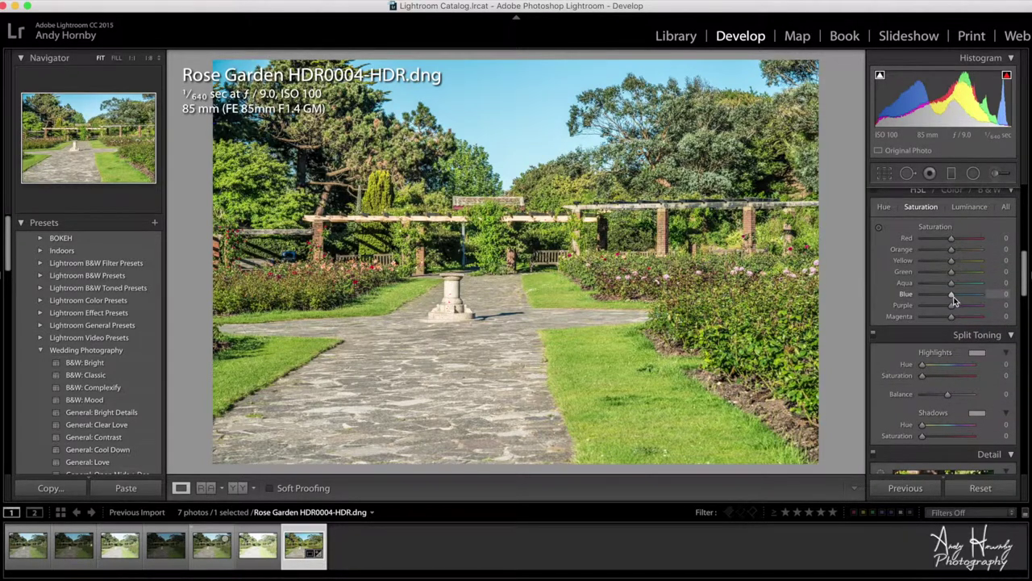
mouse_move(952, 299)
left_mouse_down()
mouse_move(961, 299)
mouse_move(950, 285)
mouse_move(958, 311)
left_mouse_up()
- Sharpen the photo with Amount 77 and Masking 53, previewing the black-and-white mask so the sky is excluded
scroll(958, 309, "down", 5)
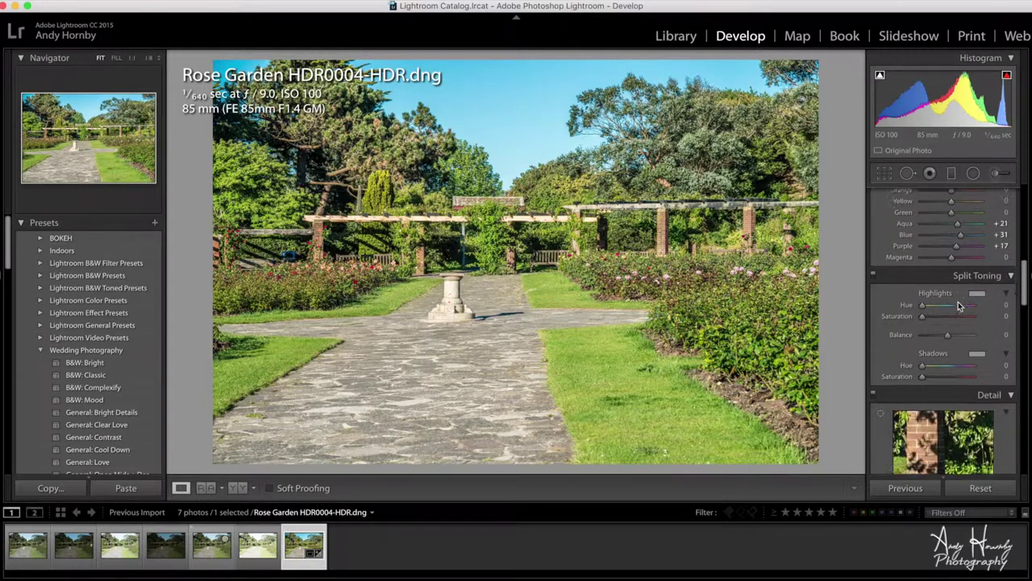
scroll(958, 306, "down", 7)
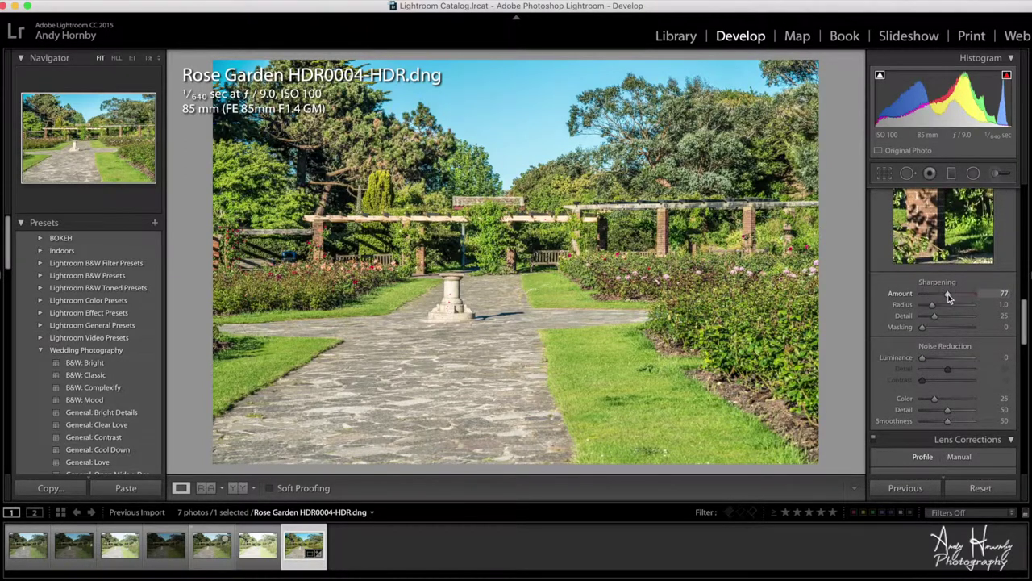
left_click(951, 329)
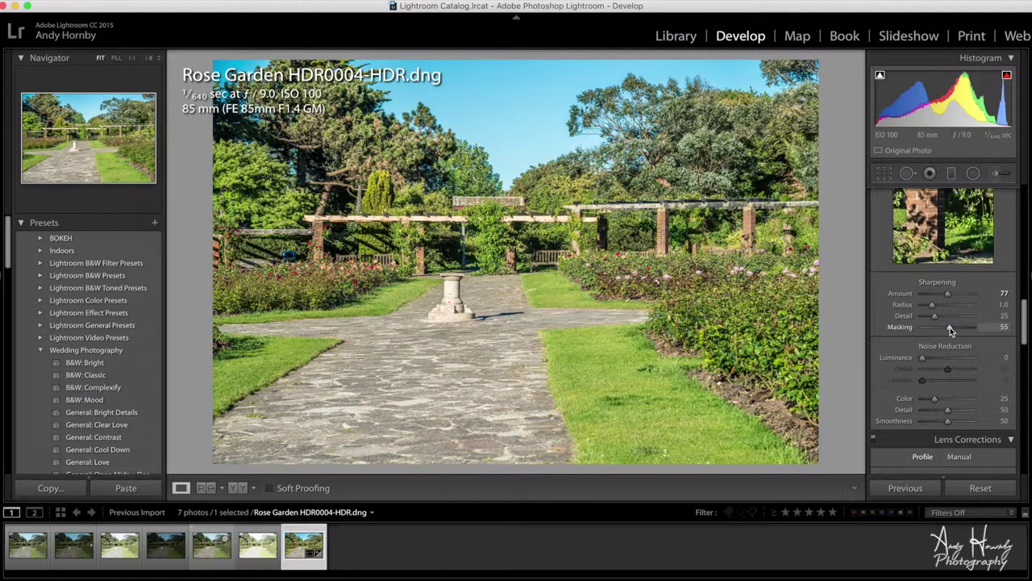
left_click_drag(950, 329, 948, 329)
key("alt")
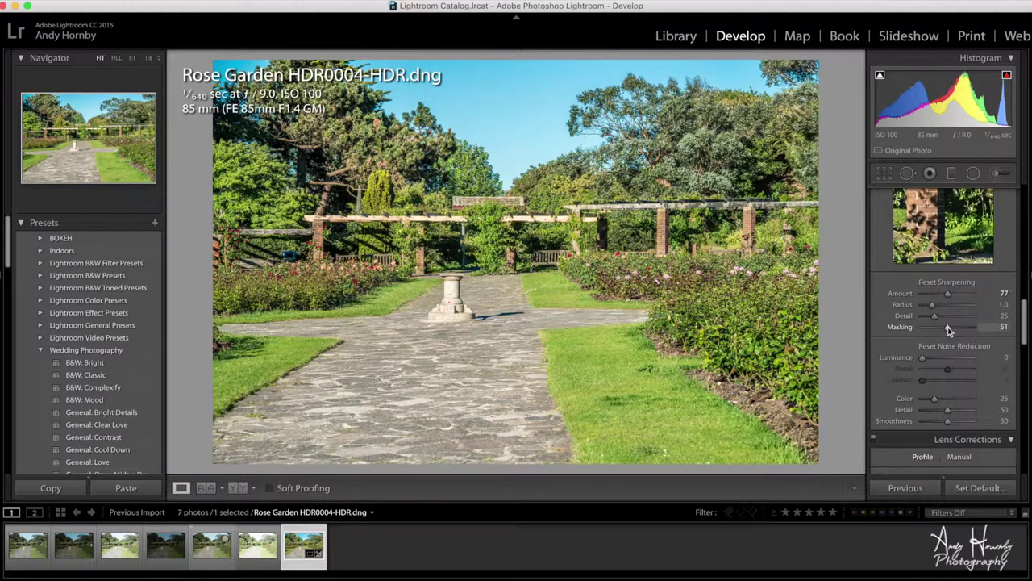
left_click(949, 329, "alt")
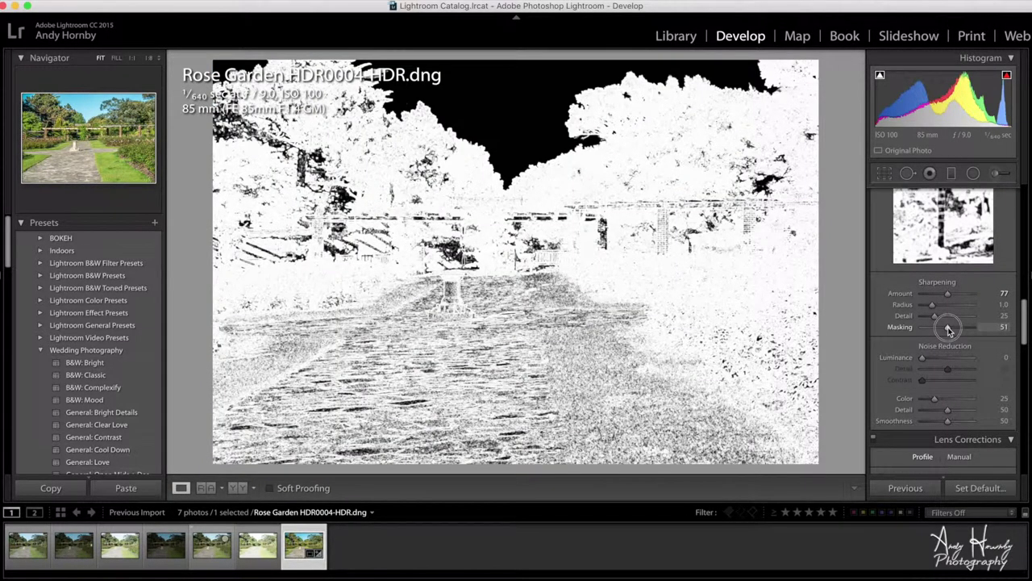
mouse_move(949, 329)
left_mouse_down()
mouse_move(841, 223)
mouse_move(543, 85)
mouse_move(521, 106)
mouse_move(800, 260)
mouse_move(949, 329)
left_mouse_up()
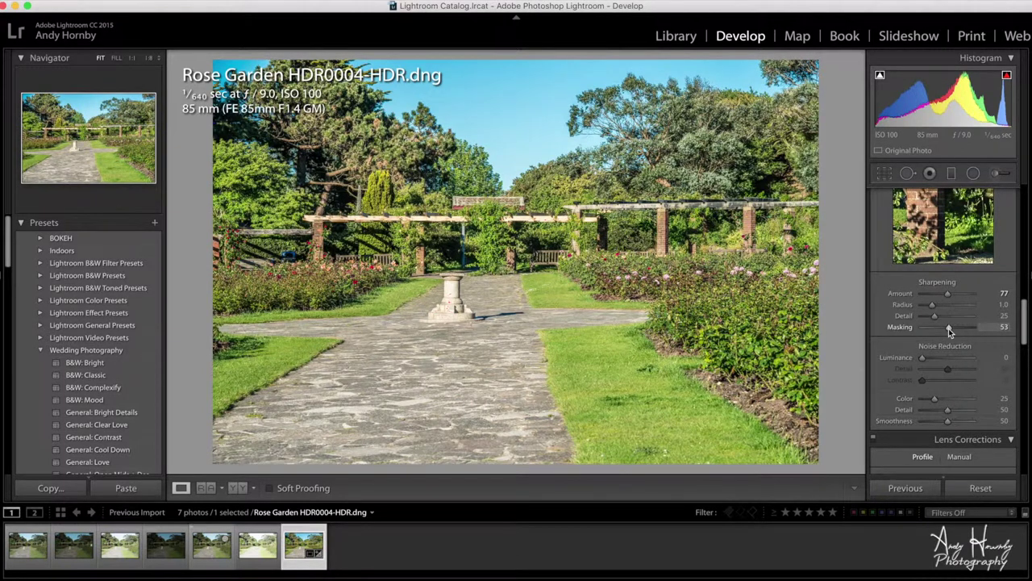
- Turn on Remove Chromatic Aberration and Enable Profile Corrections for the lens
scroll(949, 329, "down", 4)
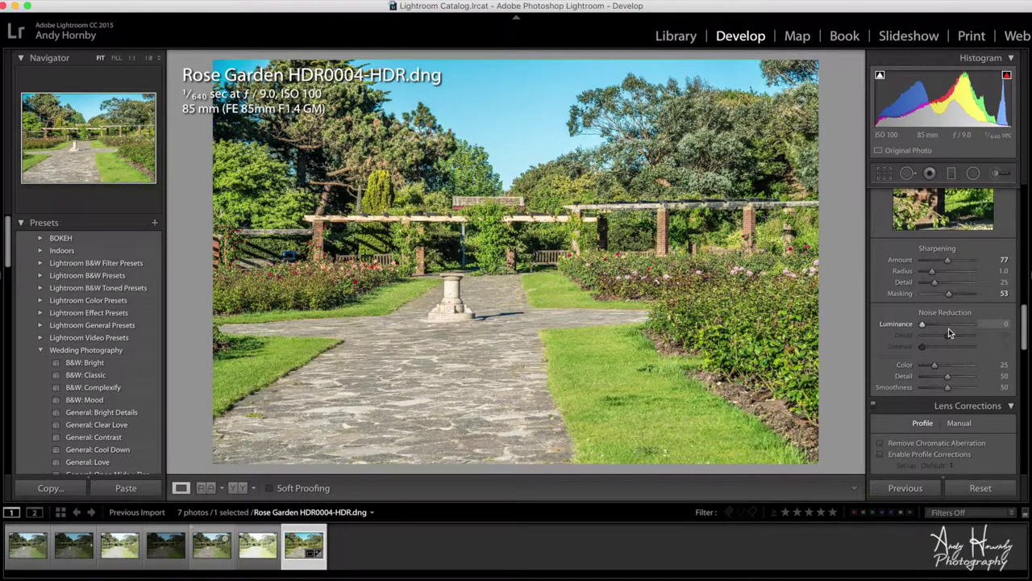
scroll(948, 328, "up", 6)
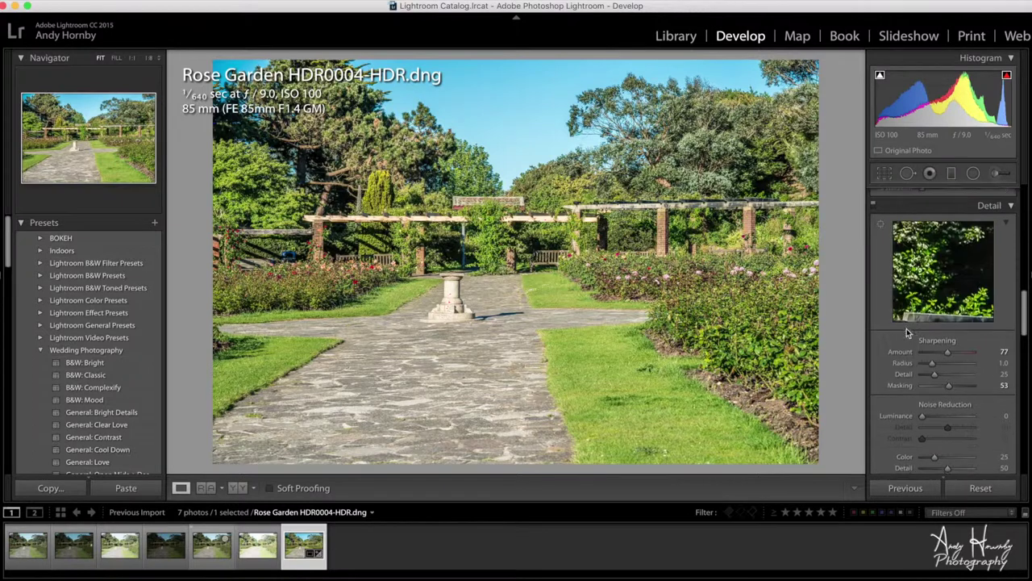
scroll(935, 299, "down", 6)
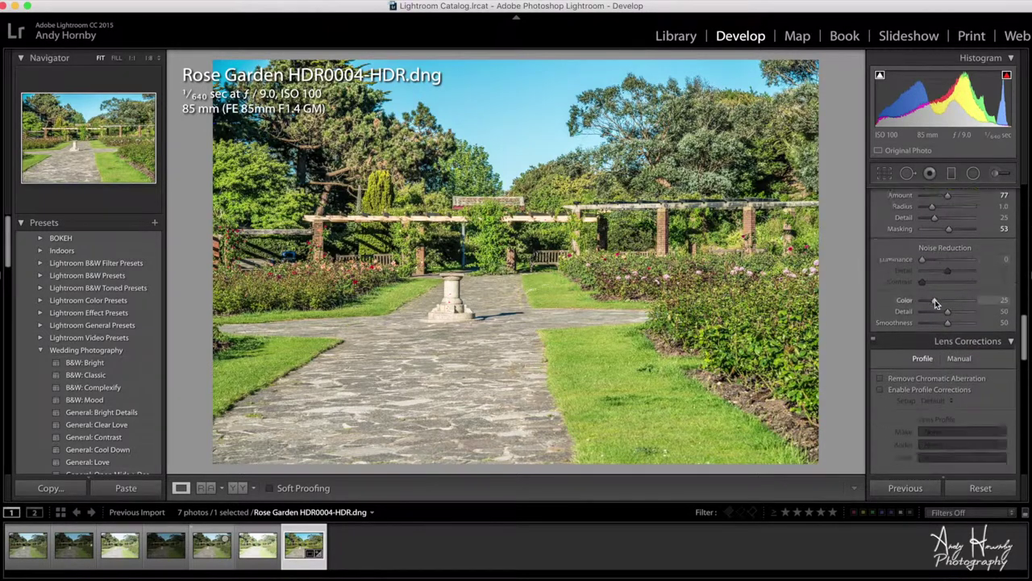
left_click(880, 239)
left_click(881, 251)
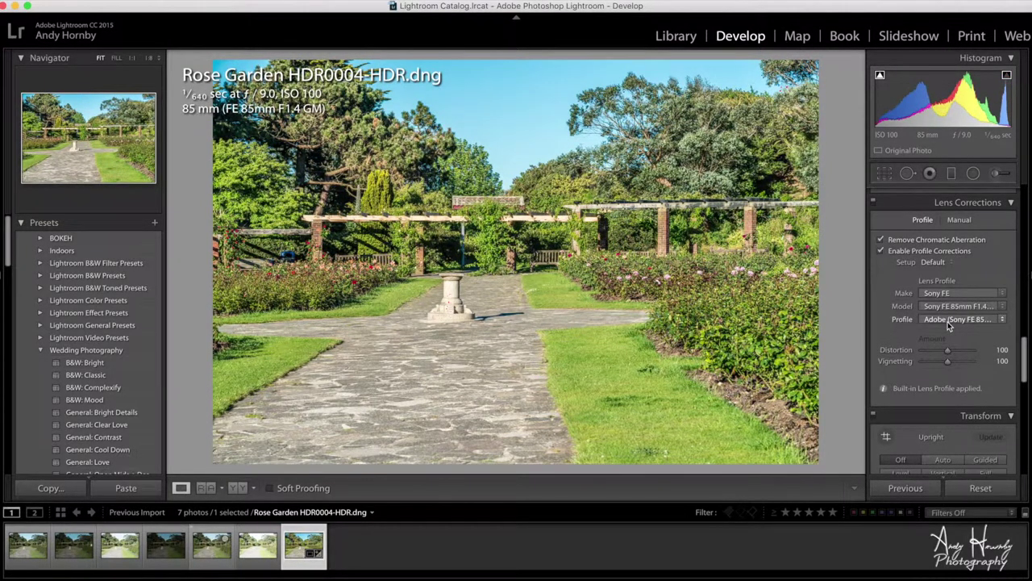
- Add a Highlight Priority post-crop vignette with Amount -15
scroll(927, 322, "down", 5)
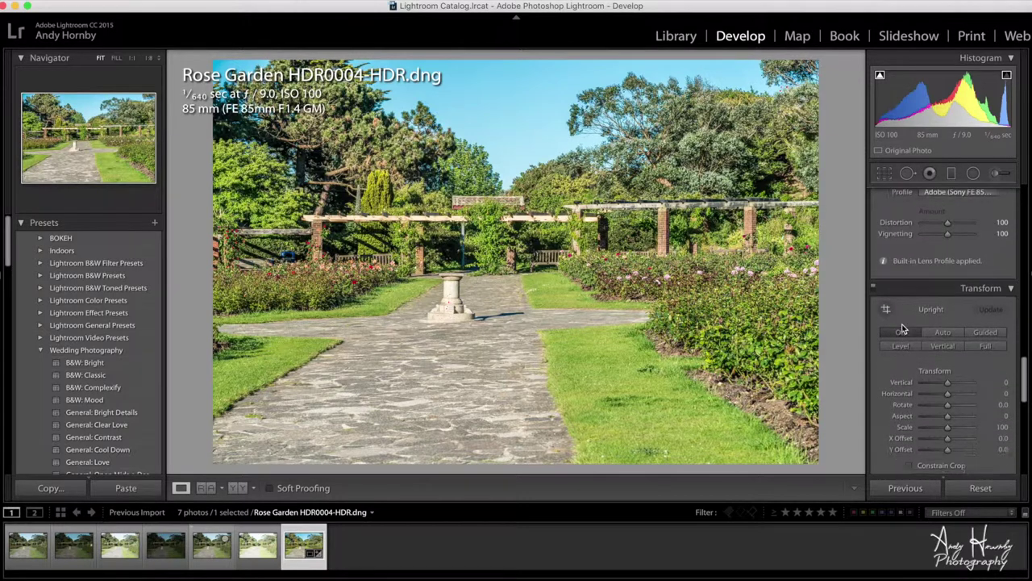
scroll(902, 328, "down", 5)
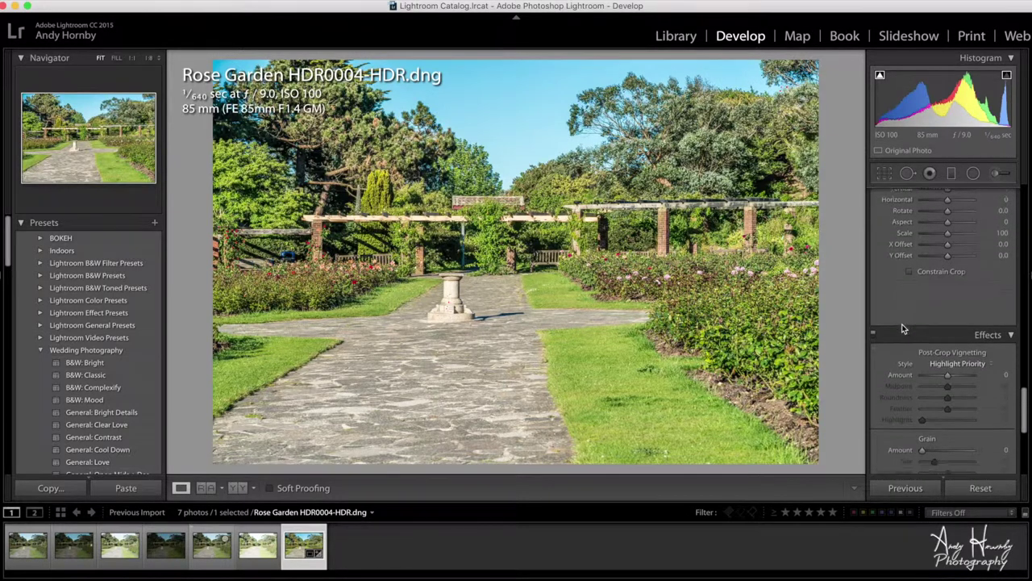
scroll(903, 328, "down", 1)
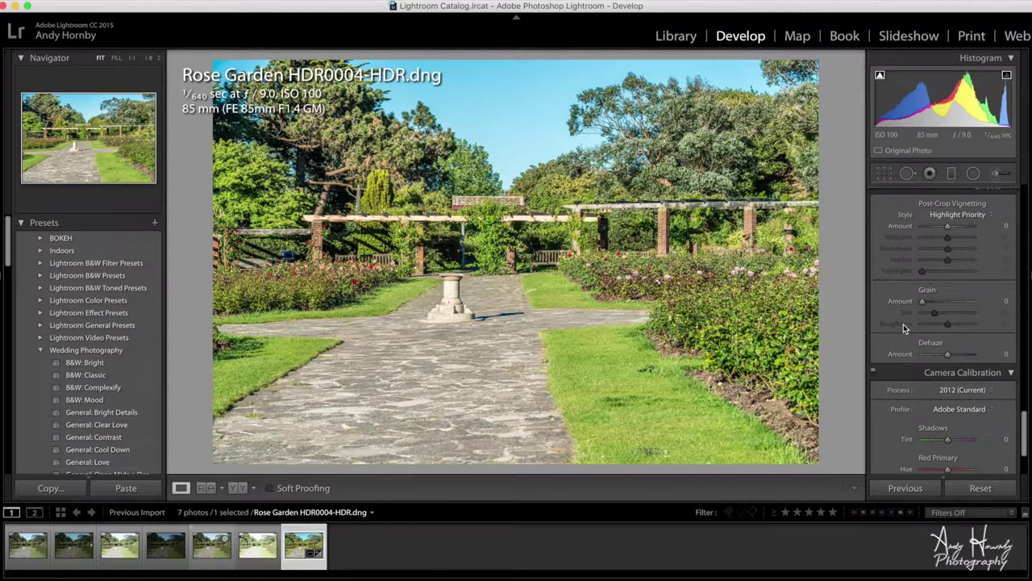
left_click_drag(947, 225, 945, 229)
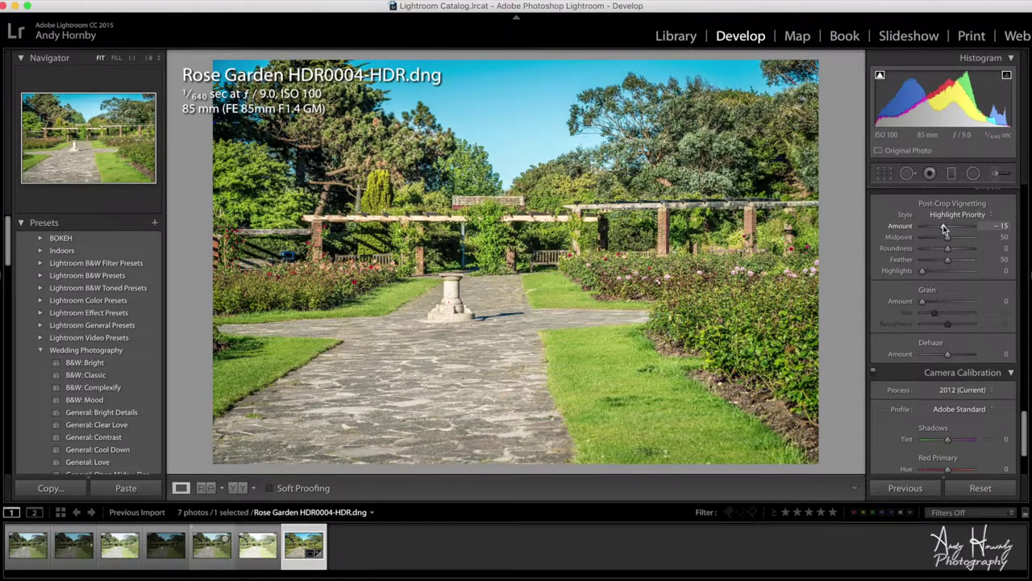
- Crop the photo with an unlocked aspect ratio, trimming the foreground path and keeping the full width for a wider format
key("r")
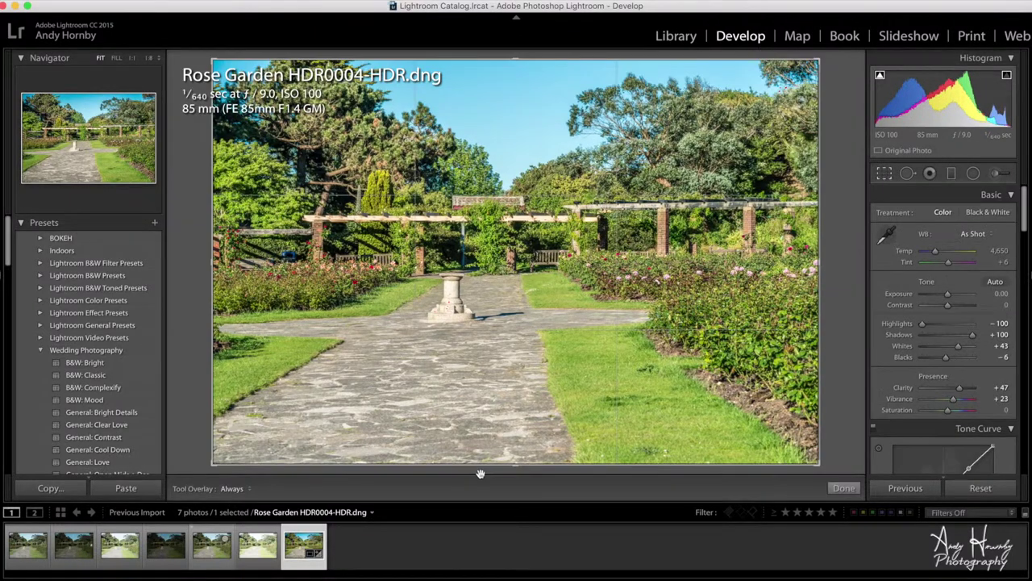
left_click_drag(516, 471, 520, 431)
left_click(1004, 215)
left_click_drag(771, 260, 821, 261)
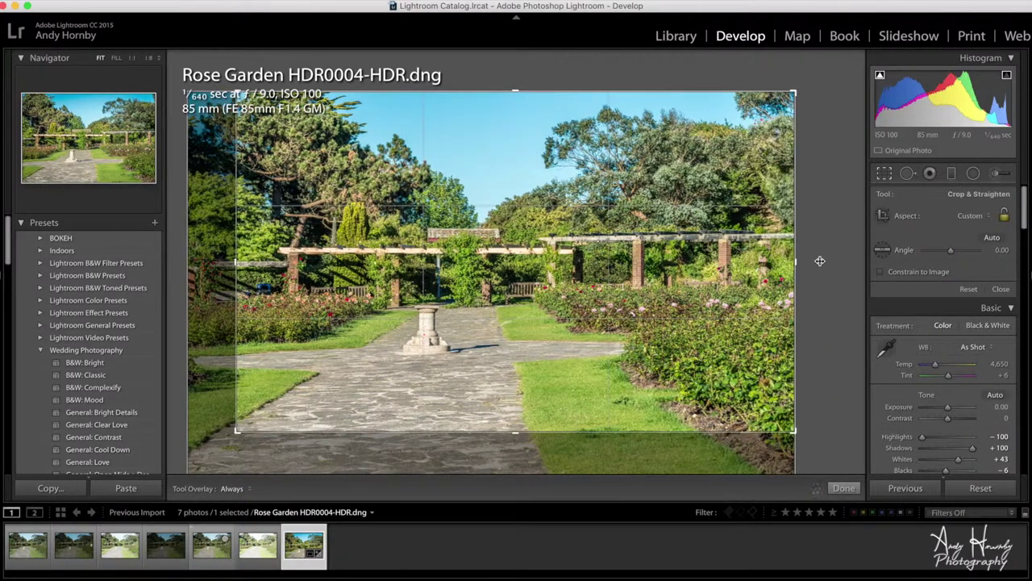
left_click_drag(232, 264, 189, 264)
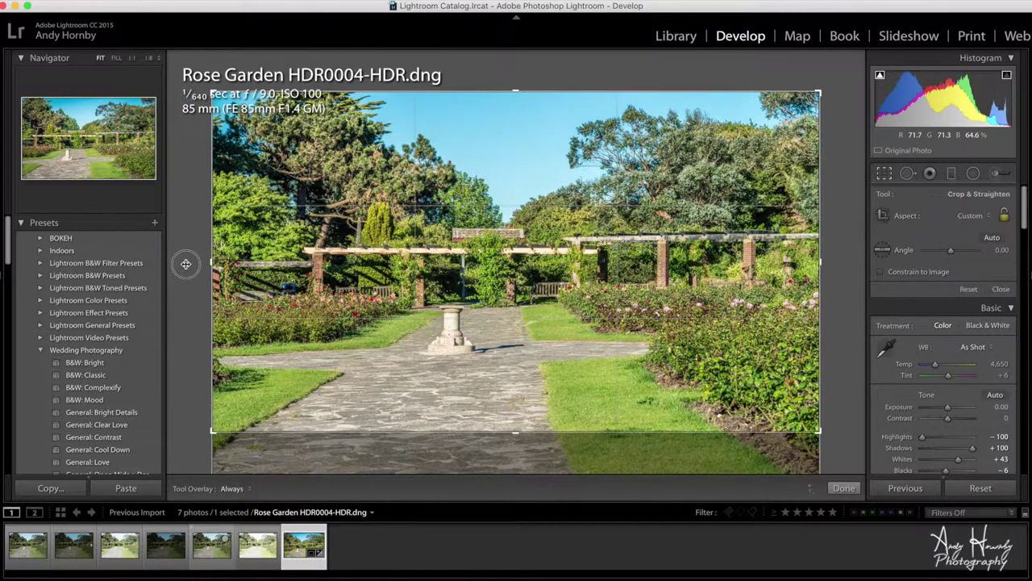
left_click_drag(517, 434, 517, 419)
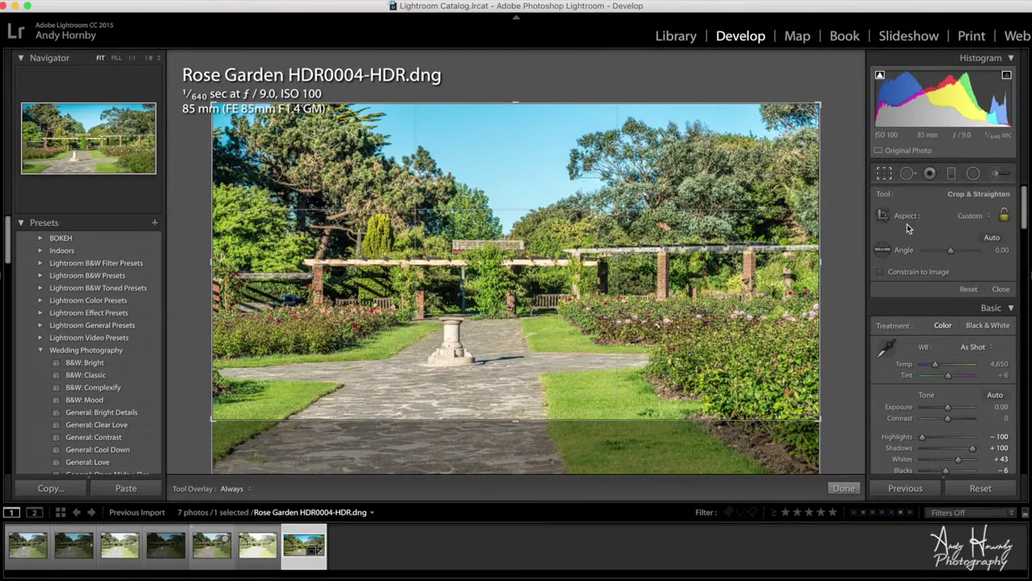
key("r")
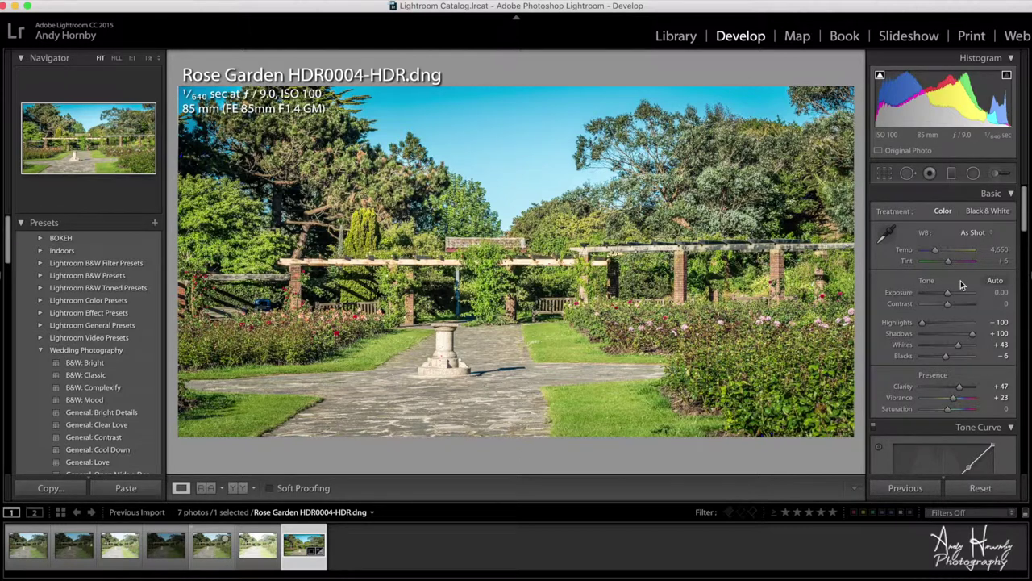
- Reduce the cropped photo's Whites to +19
left_click(959, 345)
left_click_drag(959, 347, 952, 347)
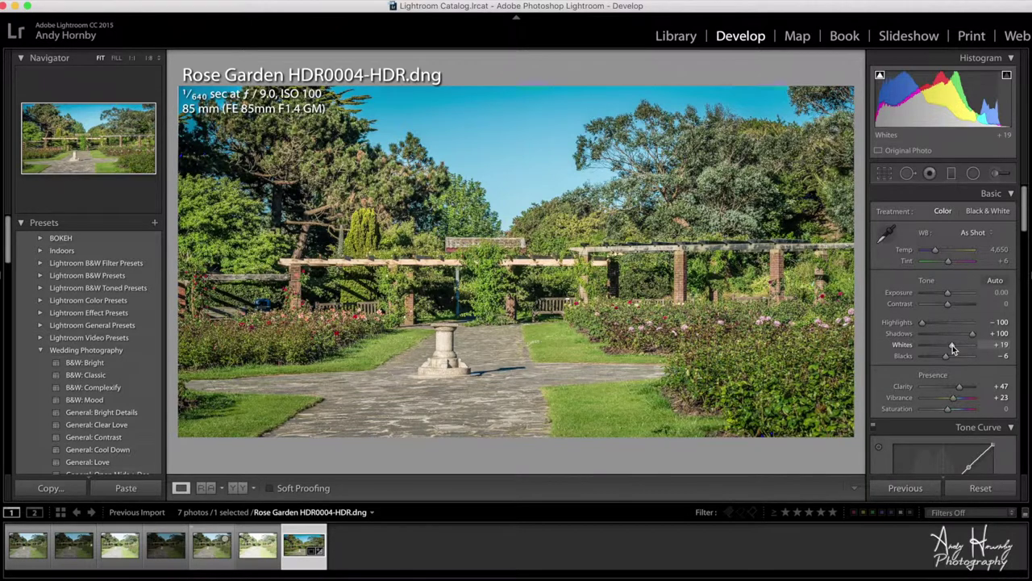
scroll(953, 345, "down", 15)
scroll(953, 348, "down", 12)
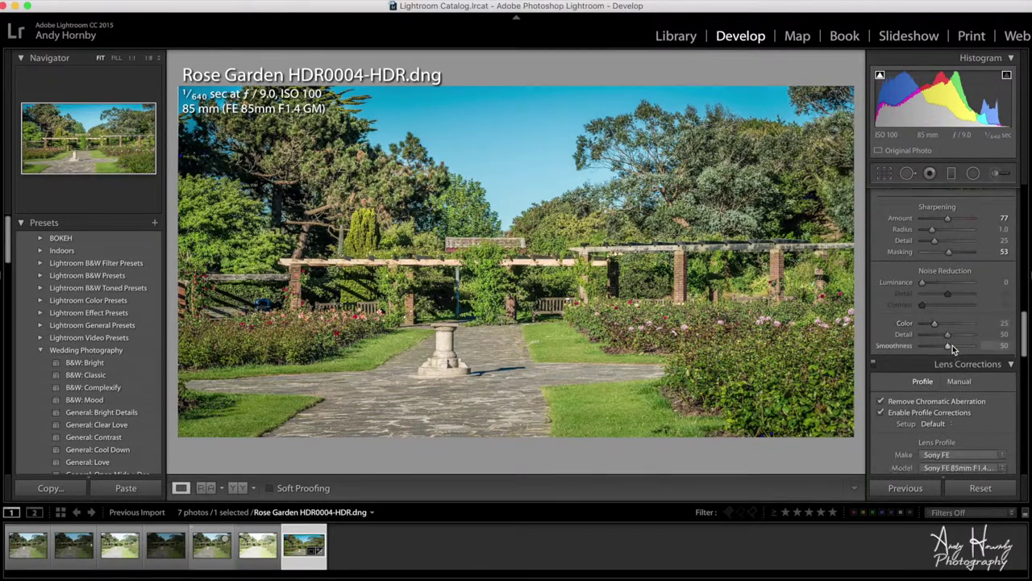
scroll(953, 349, "up", 20)
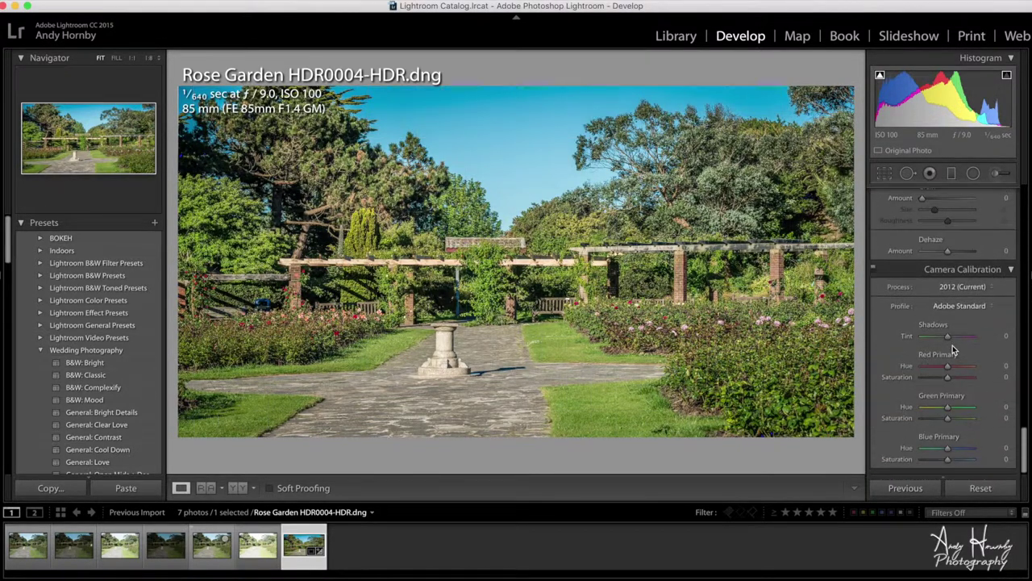
scroll(953, 345, "up", 5)
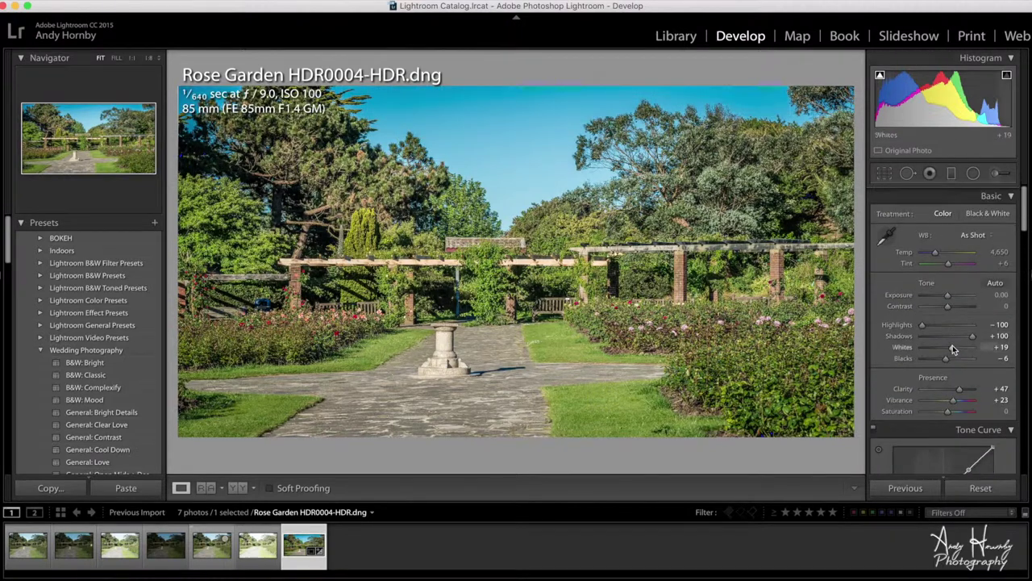
- Darken the sky with a graduated filter at Exposure -0.68 down to the pergola, erasing it from the trees with a size 24, feather 100 brush
left_click(953, 175)
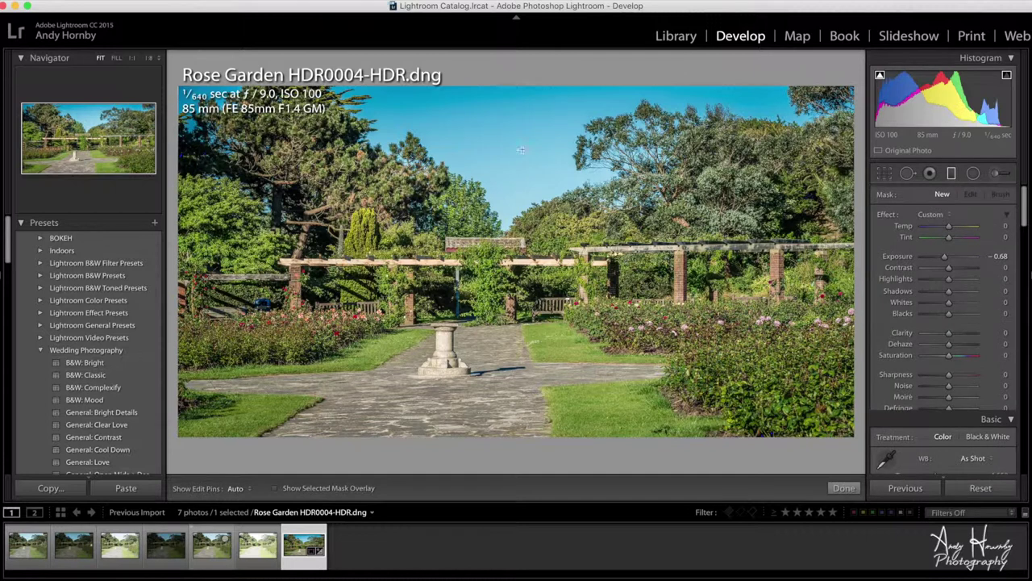
left_click_drag(502, 67, 506, 309)
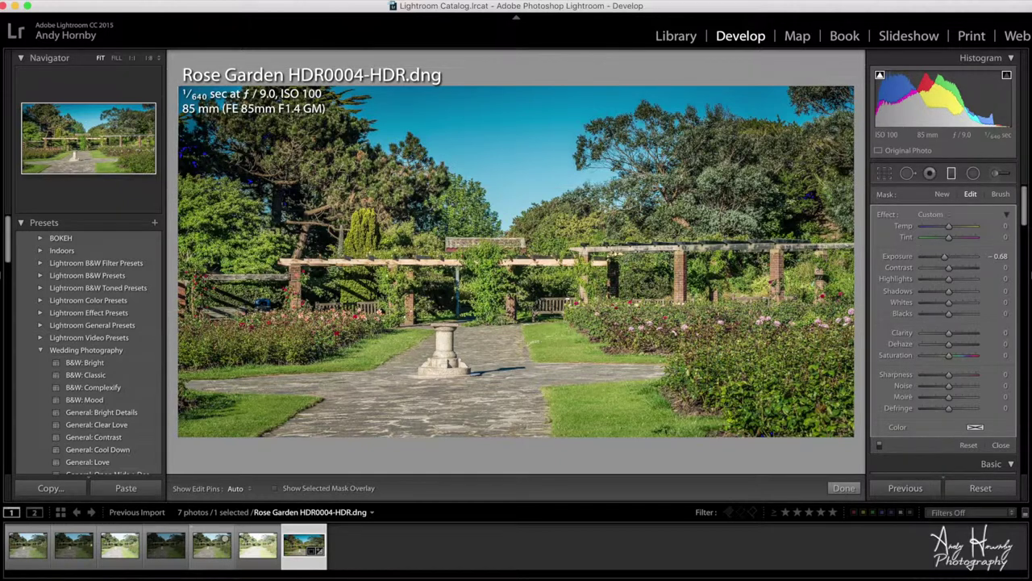
left_click(1000, 195)
left_click(970, 446)
scroll(707, 283, "up", 5)
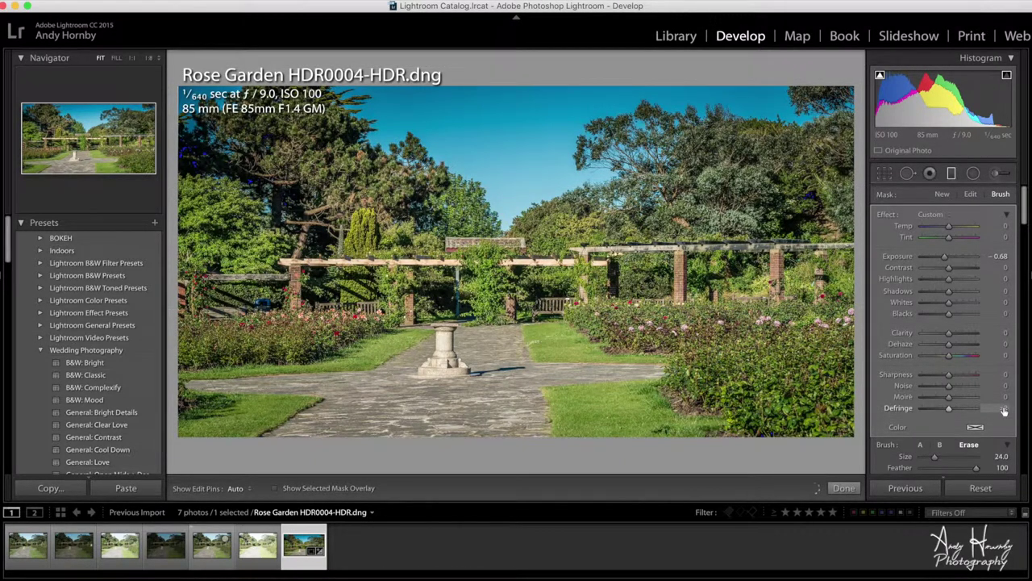
key("h")
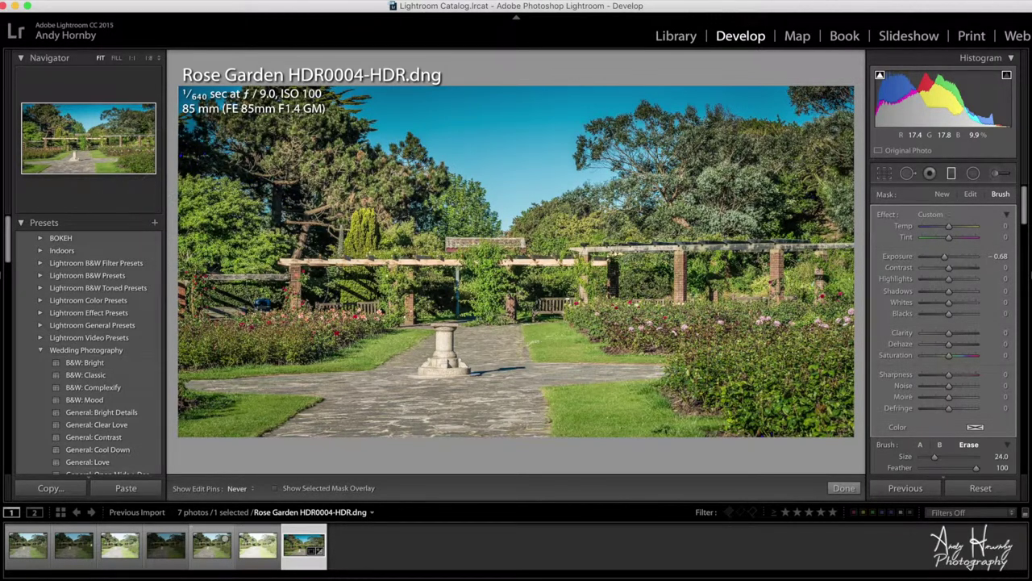
key("h")
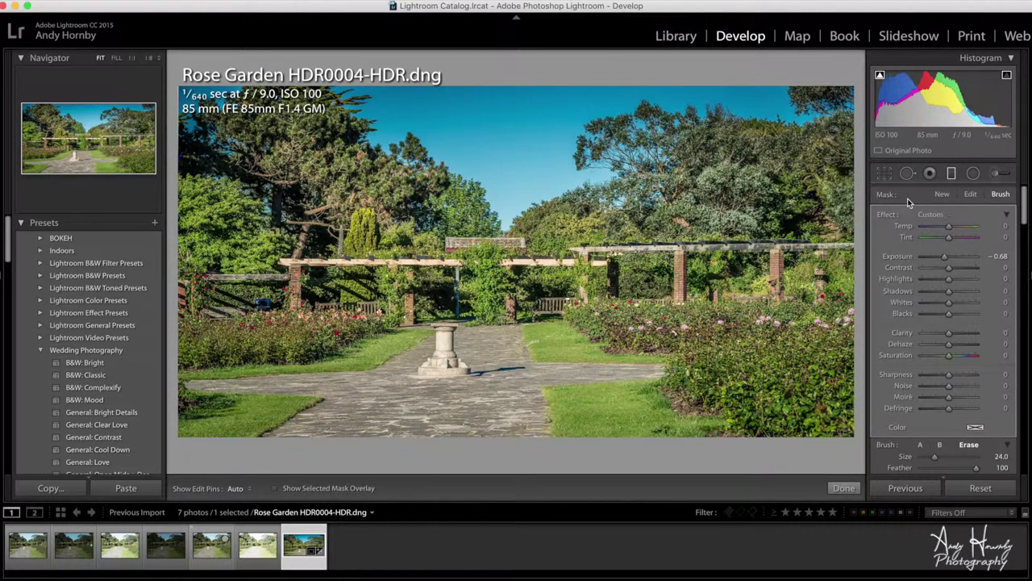
- Toggle the graduated filter off and on to compare its effect on the sky and trees
scroll(887, 323, "down", 5)
left_click(879, 406)
left_click(879, 406)
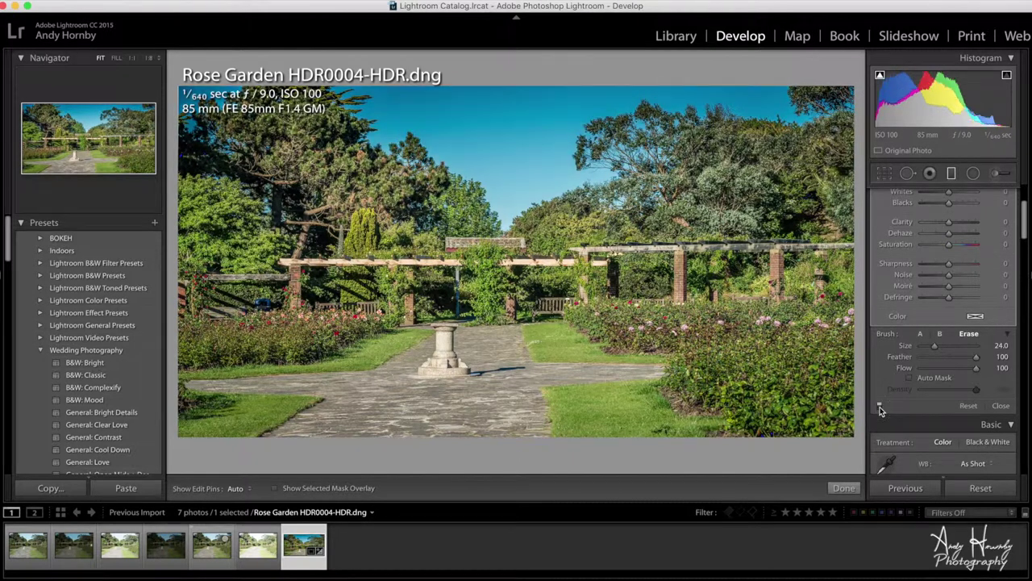
left_click(879, 405)
left_click(879, 406)
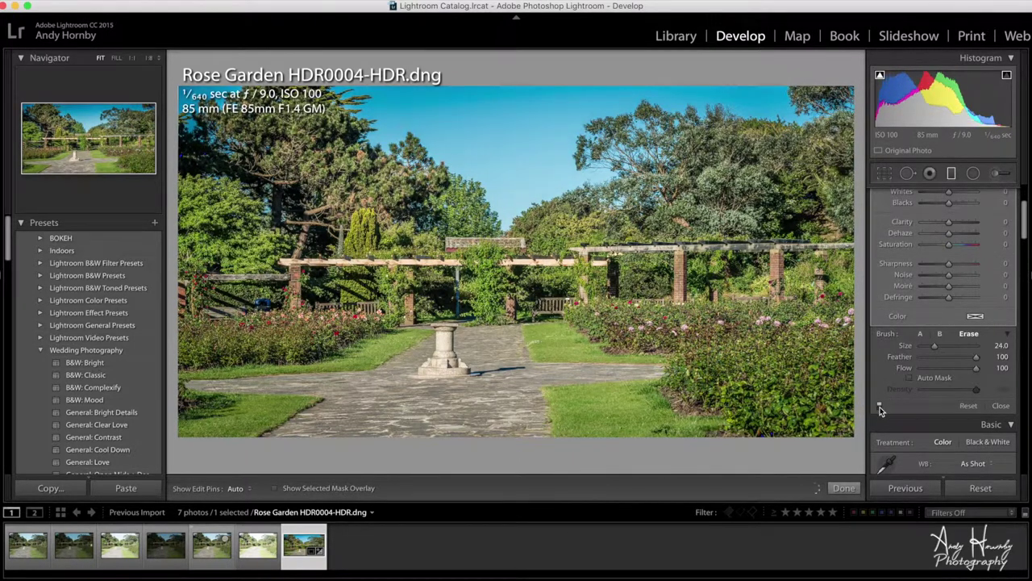
scroll(913, 291, "up", 5)
scroll(913, 291, "down", 1)
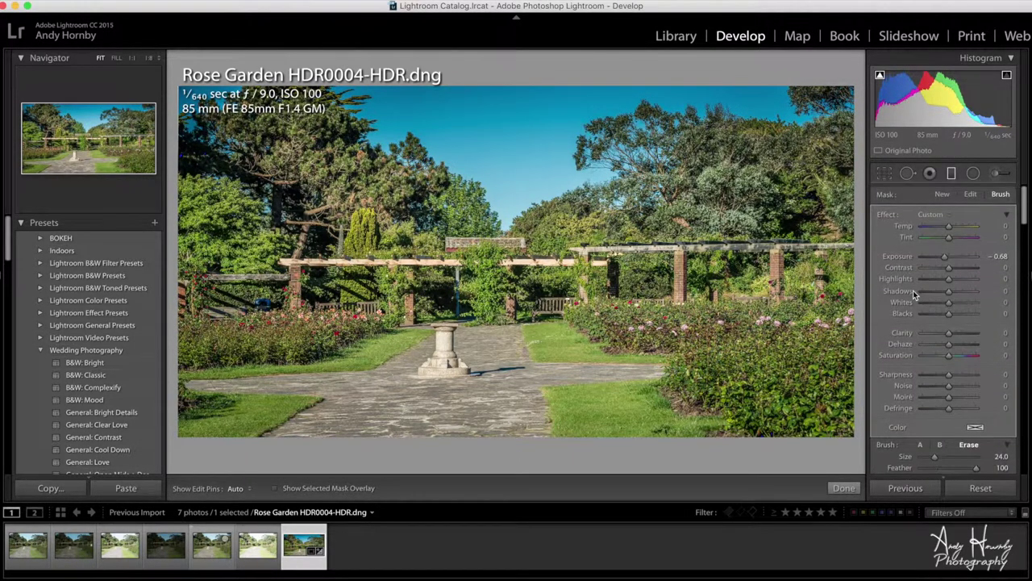
- Add a second graduated filter at Exposure -0.68 from the foreground up to the pergola base and compare before and after side by side
left_click(941, 195)
left_click_drag(514, 373, 510, 299)
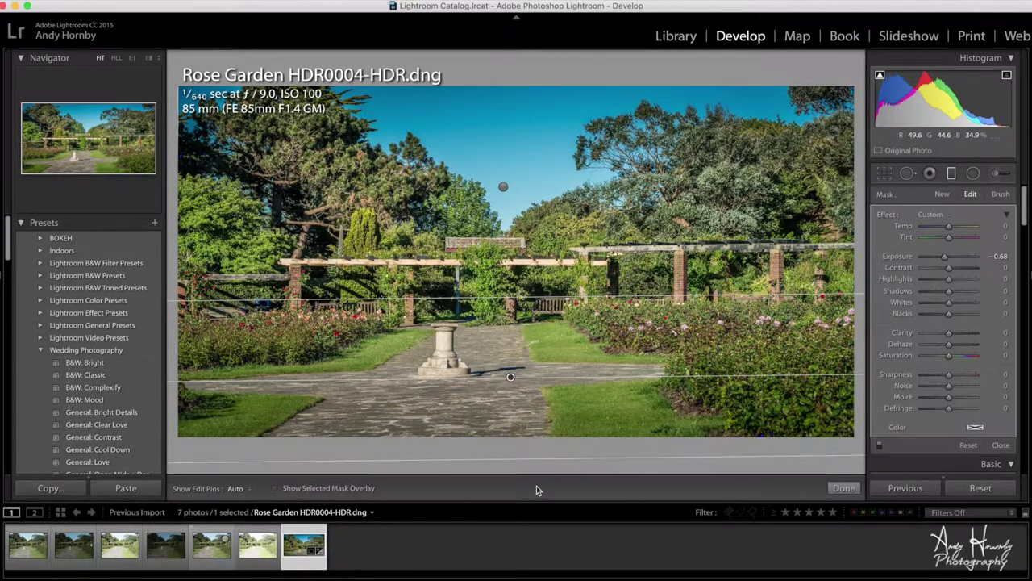
left_click(844, 488)
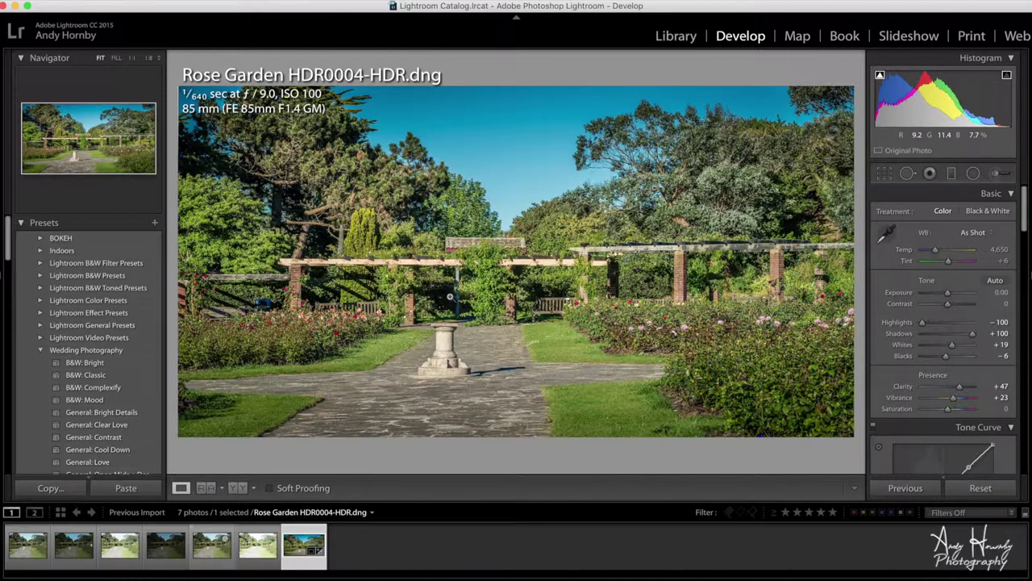
key("y")
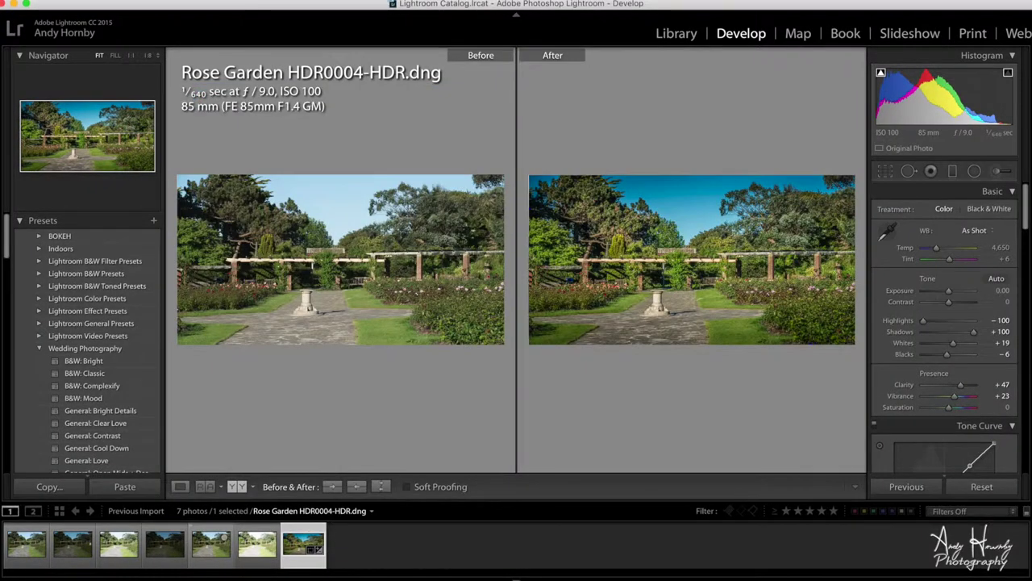